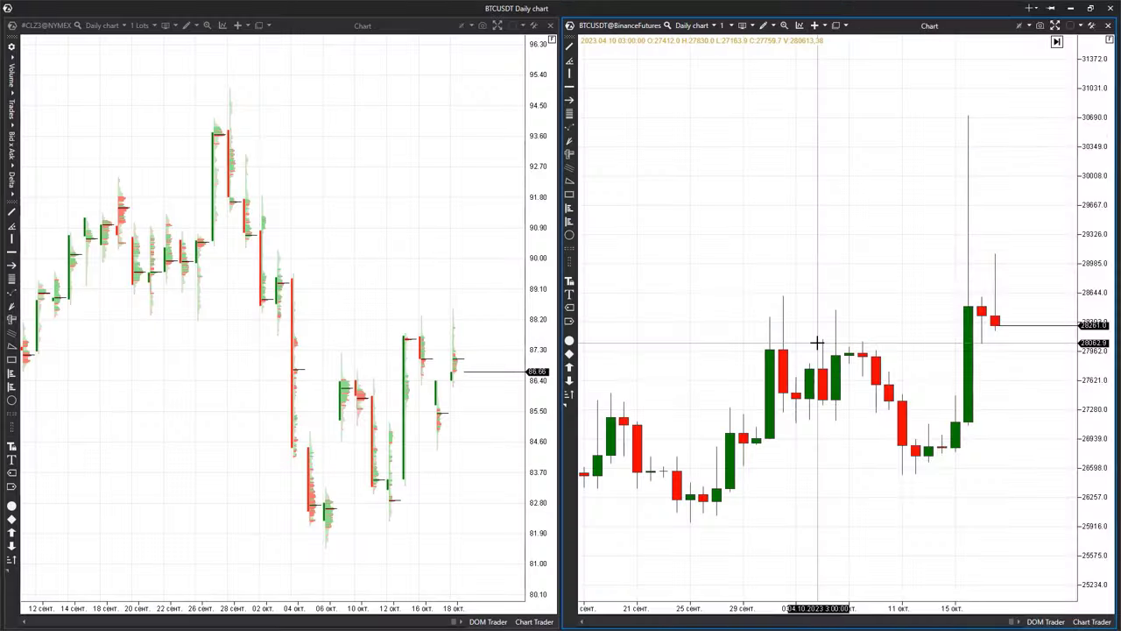
- Enlarge the BTCUSDT daily chart and examine the bid and ask volumes at individual price levels of its latest candles
{"action": "left_click_drag", "start_coordinate": [817, 343], "coordinate": [841, 341]}
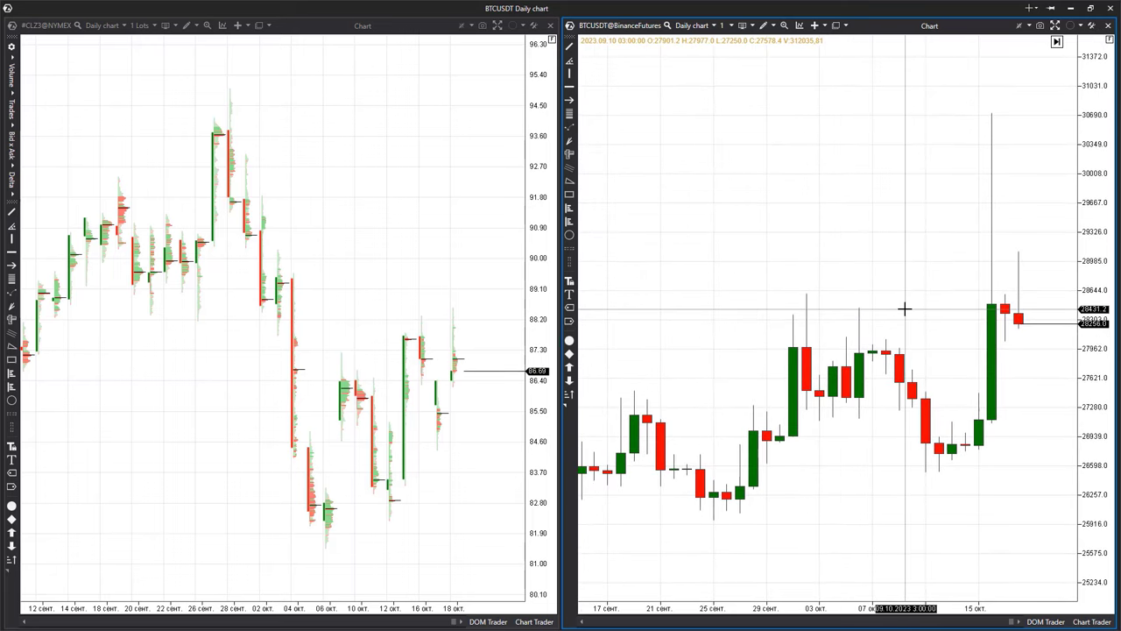
{"action": "scroll", "coordinate": [903, 311], "scroll_direction": "up", "scroll_amount": 1}
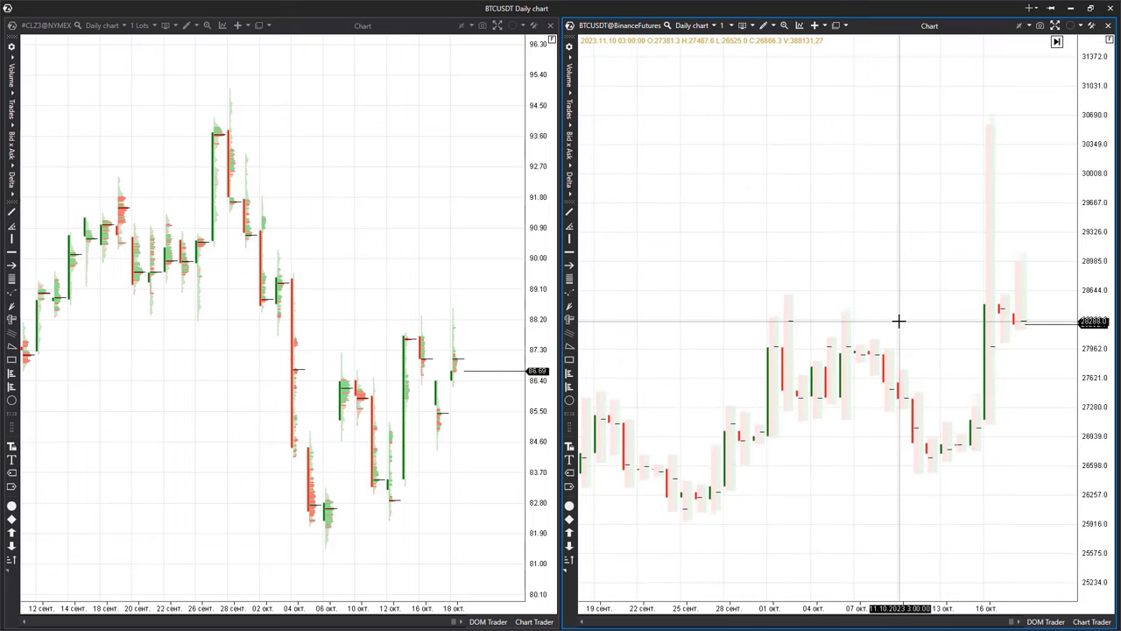
{"action": "scroll", "coordinate": [899, 321], "scroll_direction": "up", "scroll_amount": 4}
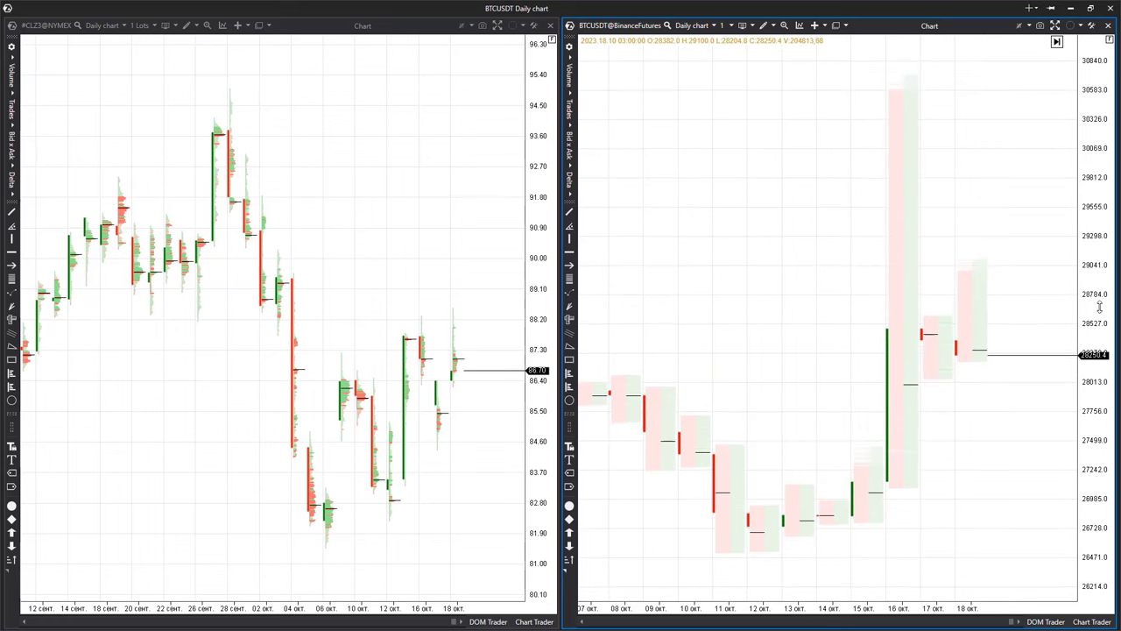
{"action": "mouse_move", "coordinate": [1093, 255]}
{"action": "left_mouse_down"}
{"action": "mouse_move", "coordinate": [1094, 379]}
{"action": "mouse_move", "coordinate": [1093, 265]}
{"action": "left_mouse_up"}
{"action": "left_click_drag", "start_coordinate": [984, 441], "coordinate": [983, 291]}
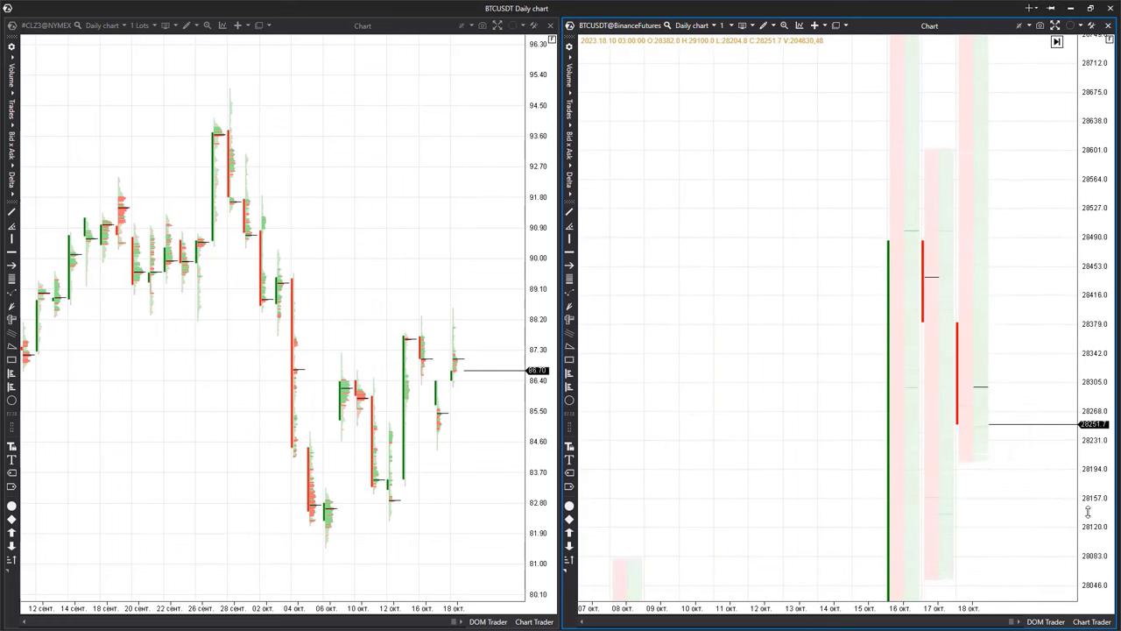
{"action": "left_click_drag", "start_coordinate": [1089, 513], "coordinate": [1091, 445]}
{"action": "left_click_drag", "start_coordinate": [987, 490], "coordinate": [978, 335]}
{"action": "left_click_drag", "start_coordinate": [1091, 382], "coordinate": [1091, 297]}
{"action": "left_click_drag", "start_coordinate": [989, 503], "coordinate": [989, 282]}
{"action": "left_click_drag", "start_coordinate": [1089, 307], "coordinate": [1089, 273]}
{"action": "left_click_drag", "start_coordinate": [1087, 361], "coordinate": [1096, 284]}
{"action": "left_click_drag", "start_coordinate": [1091, 561], "coordinate": [1091, 496]}
{"action": "left_click_drag", "start_coordinate": [1008, 295], "coordinate": [1010, 539]}
{"action": "left_click_drag", "start_coordinate": [1093, 534], "coordinate": [1092, 433]}
{"action": "scroll", "coordinate": [973, 454], "scroll_direction": "up", "scroll_amount": 5}
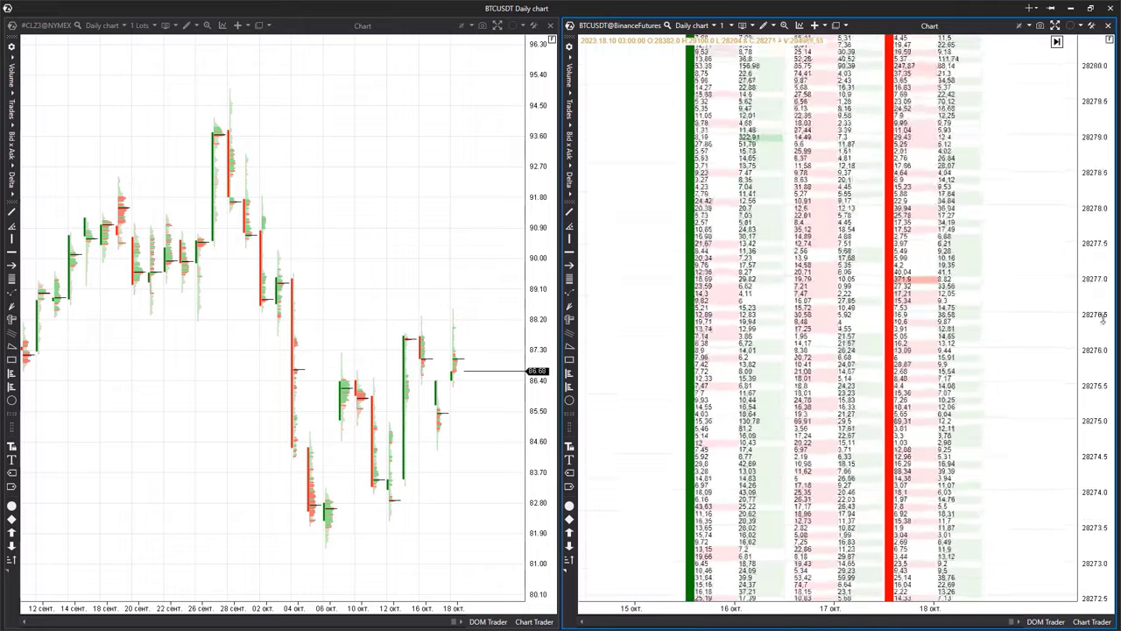
{"action": "left_click_drag", "start_coordinate": [965, 533], "coordinate": [981, 262]}
{"action": "left_click_drag", "start_coordinate": [983, 593], "coordinate": [962, 268]}
{"action": "left_click_drag", "start_coordinate": [996, 302], "coordinate": [995, 431]}
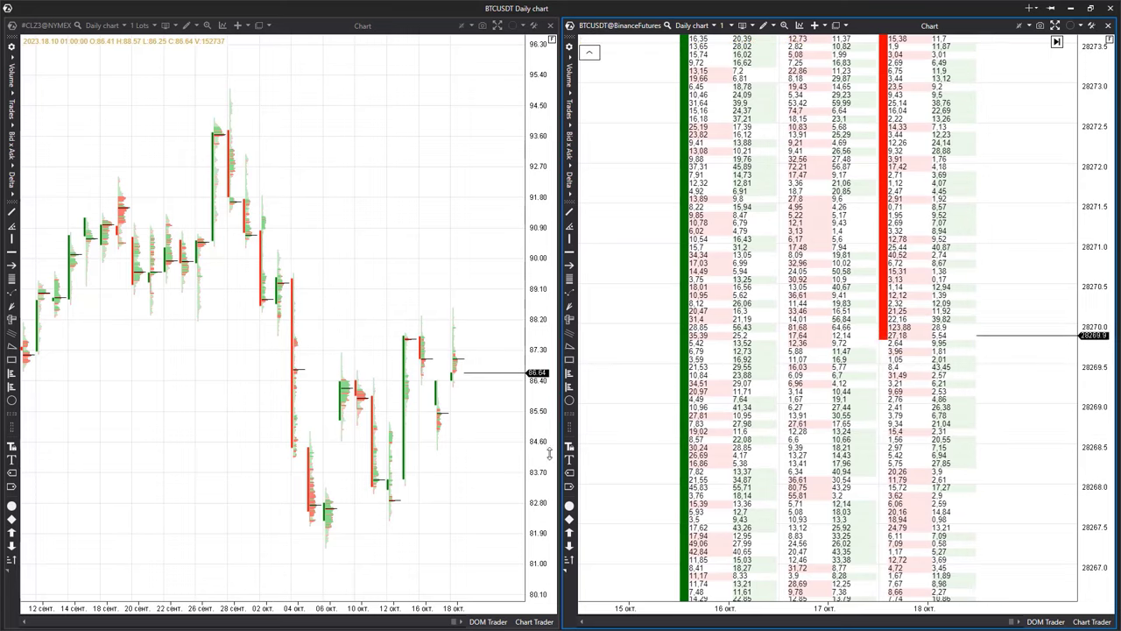
- Enlarge the CLZ3 daily chart and switch its clusters to bid and ask values for each price level
{"action": "left_click_drag", "start_coordinate": [537, 408], "coordinate": [537, 351]}
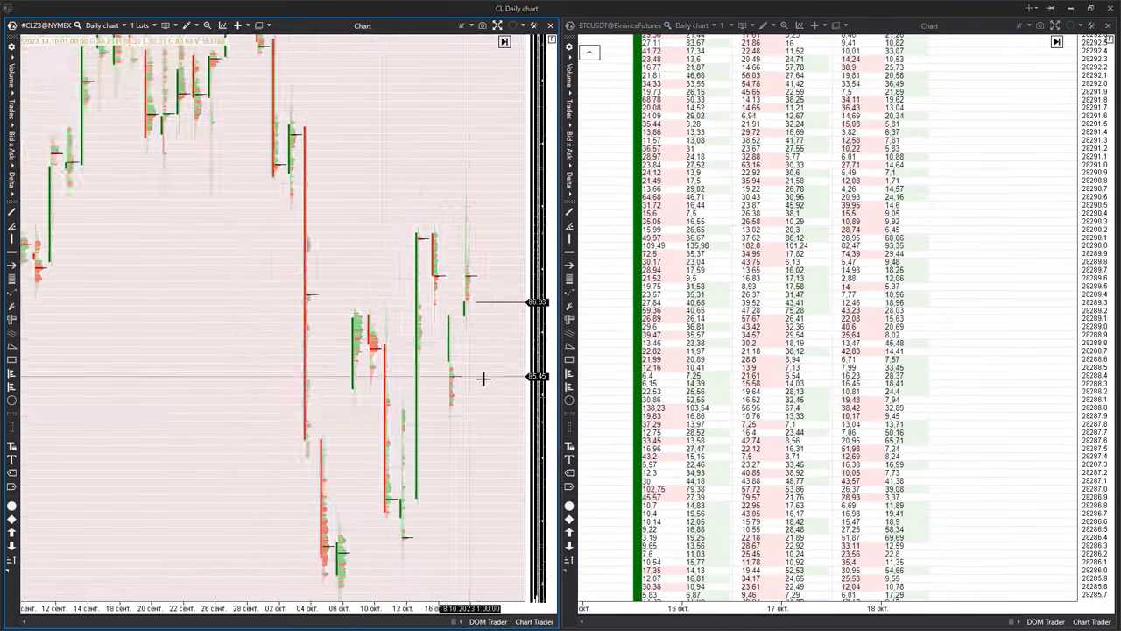
{"action": "scroll", "coordinate": [483, 379], "scroll_direction": "up", "scroll_amount": 5}
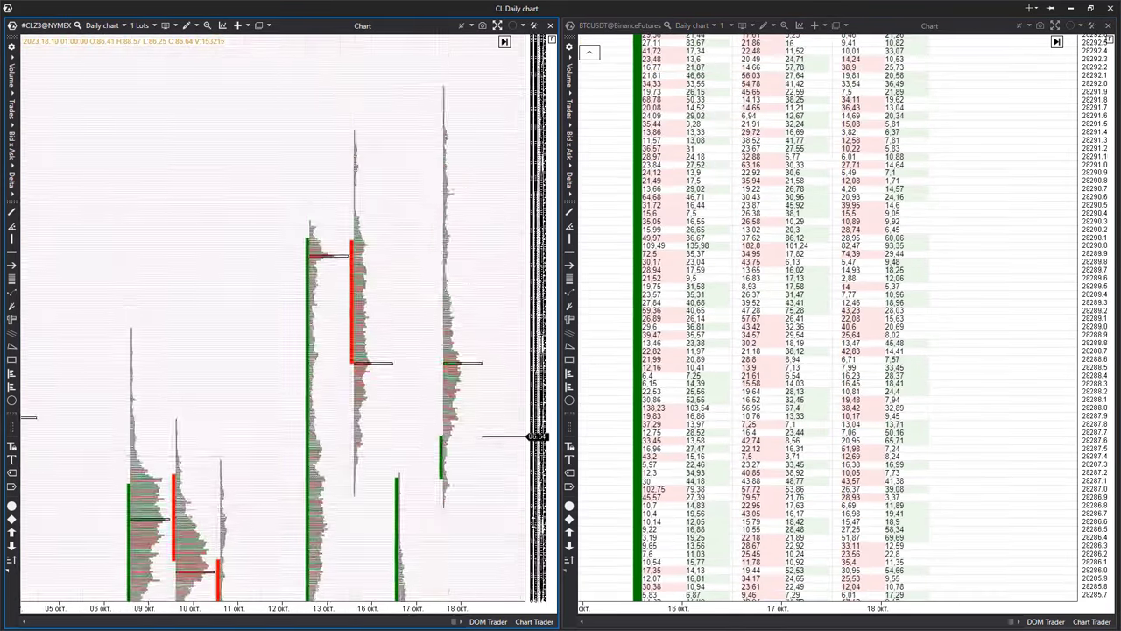
{"action": "mouse_move", "coordinate": [31, 208]}
{"action": "left_click", "coordinate": [64, 191]}
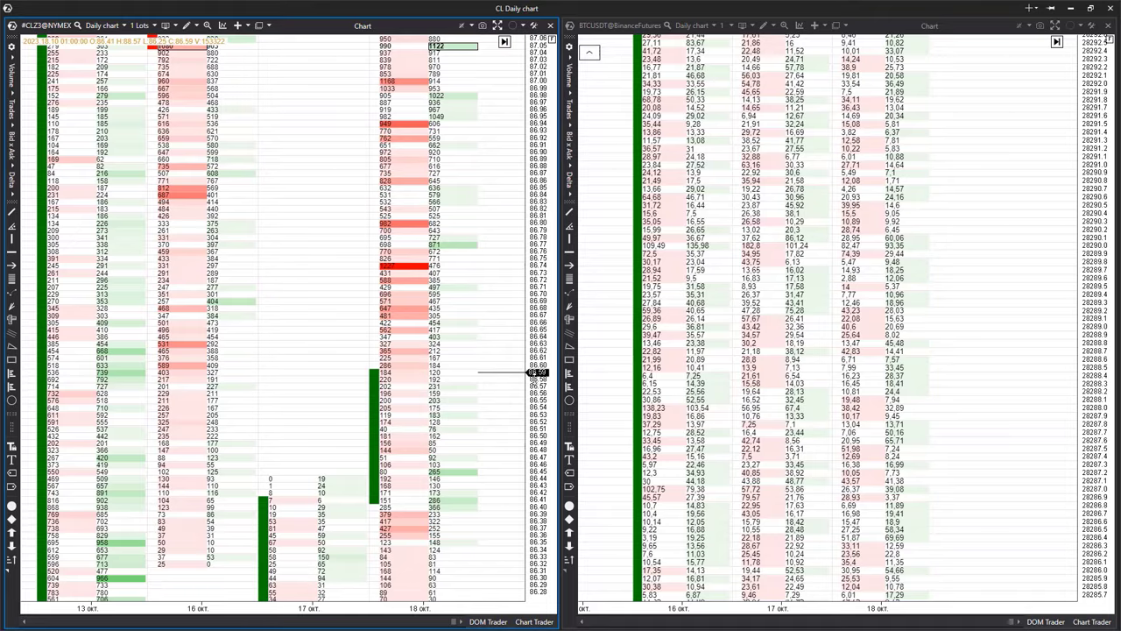
{"action": "left_click_drag", "start_coordinate": [537, 455], "coordinate": [537, 368]}
{"action": "scroll", "coordinate": [360, 438], "scroll_direction": "down", "scroll_amount": 1}
{"action": "left_click_drag", "start_coordinate": [363, 487], "coordinate": [323, 506]}
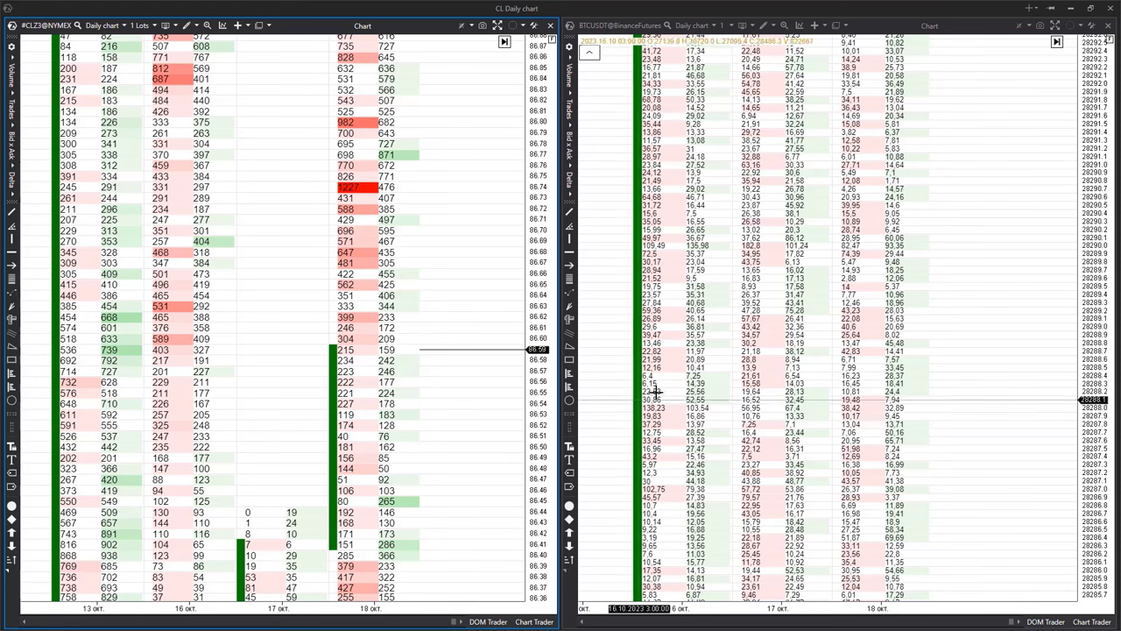
- Raise the price scale of the BTCUSDT M1 chart to 2
{"action": "left_click", "coordinate": [430, 70]}
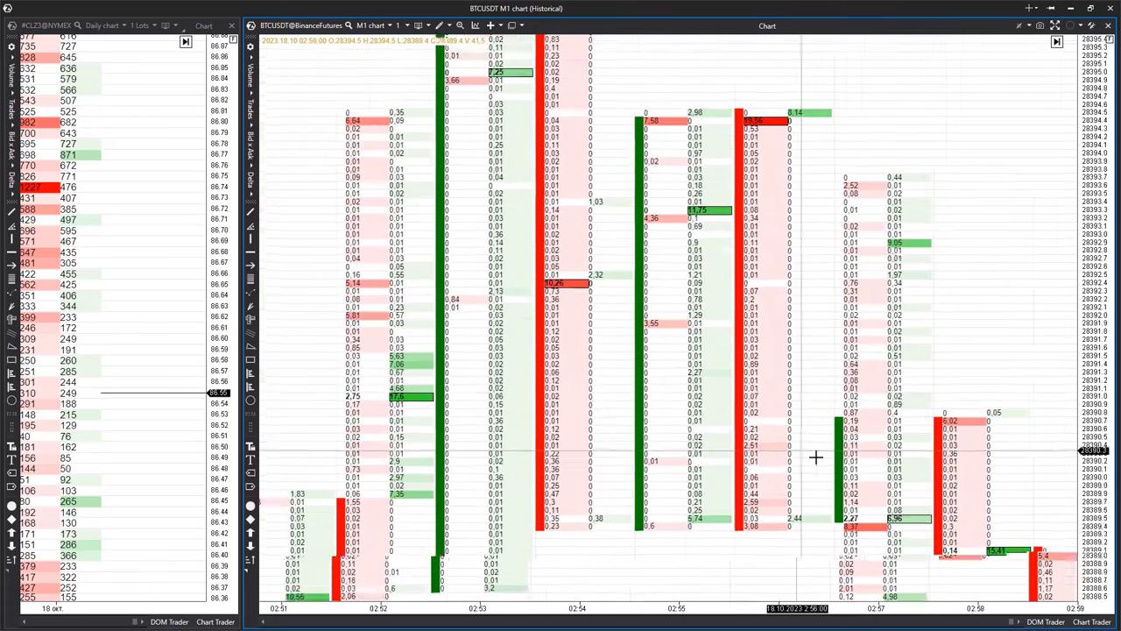
{"action": "left_click_drag", "start_coordinate": [815, 457], "coordinate": [833, 466]}
{"action": "left_click_drag", "start_coordinate": [603, 350], "coordinate": [698, 422]}
{"action": "left_click_drag", "start_coordinate": [612, 321], "coordinate": [772, 229]}
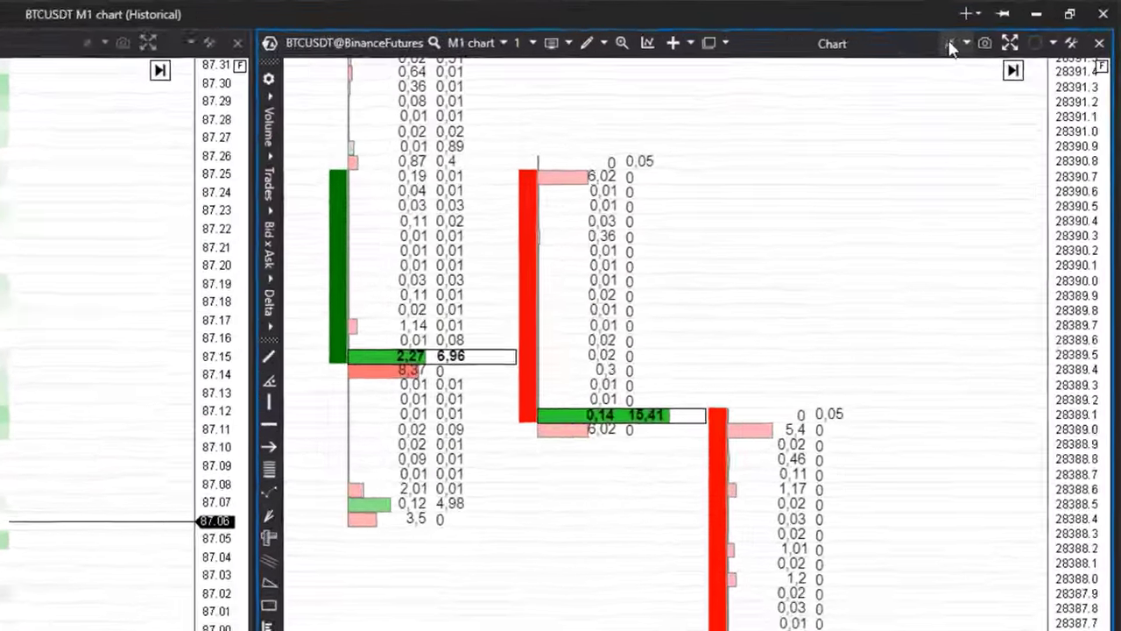
{"action": "left_click", "coordinate": [990, 34]}
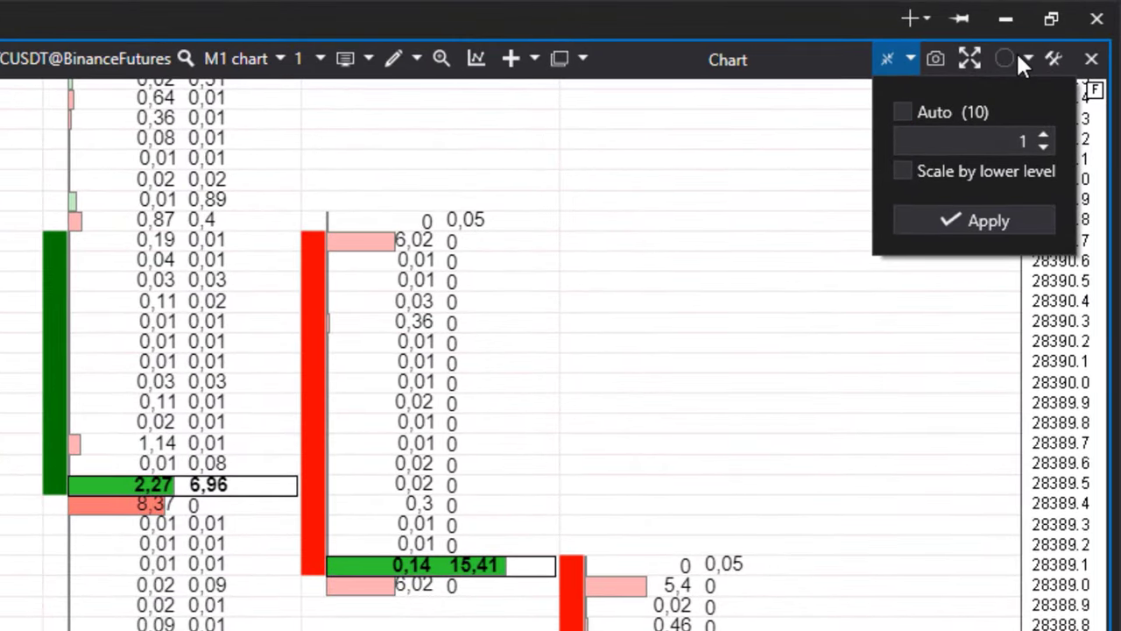
{"action": "left_click", "coordinate": [1045, 138]}
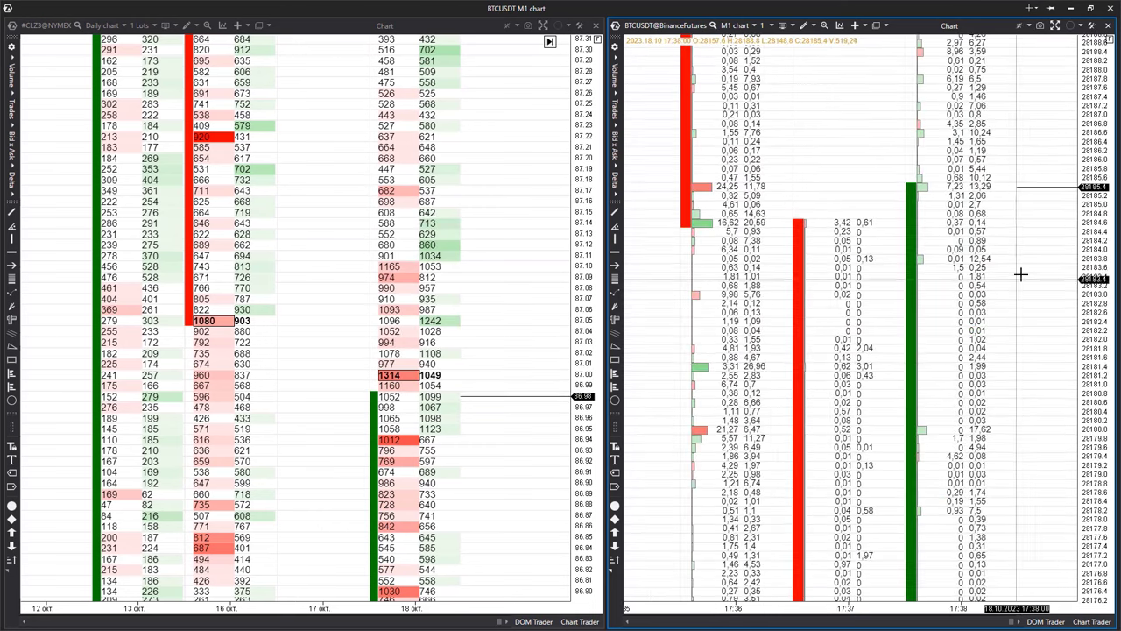
{"action": "left_click_drag", "start_coordinate": [1021, 283], "coordinate": [1020, 309]}
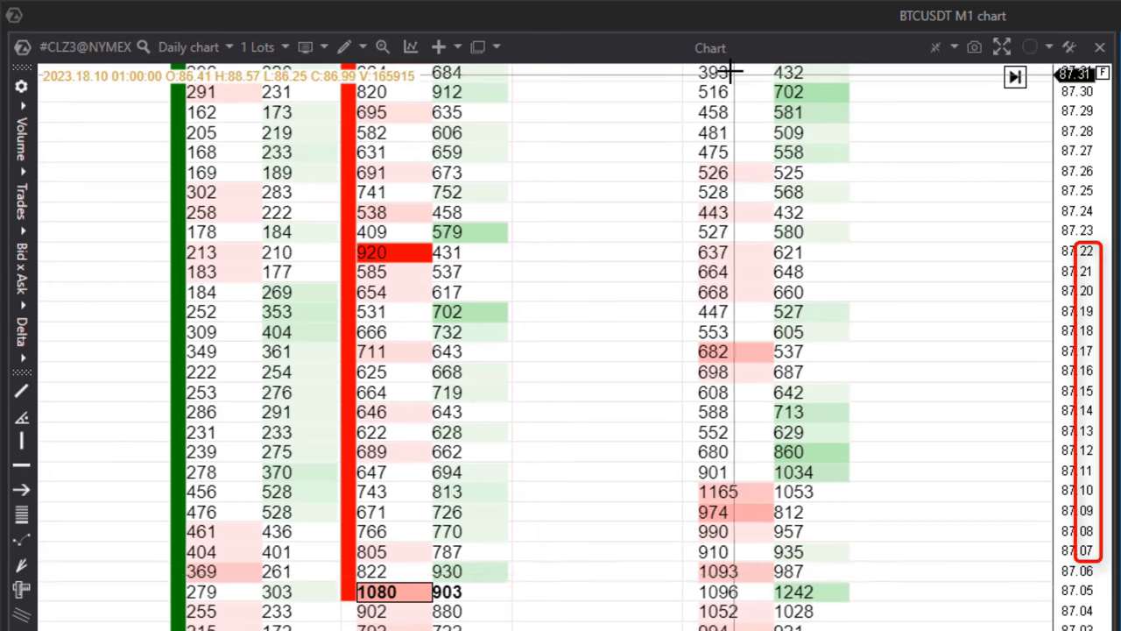
- Set the CLZ3 daily chart's price scale to 2, apply it, and raise it to 10
{"action": "left_click", "coordinate": [937, 49]}
{"action": "left_click", "coordinate": [962, 91]}
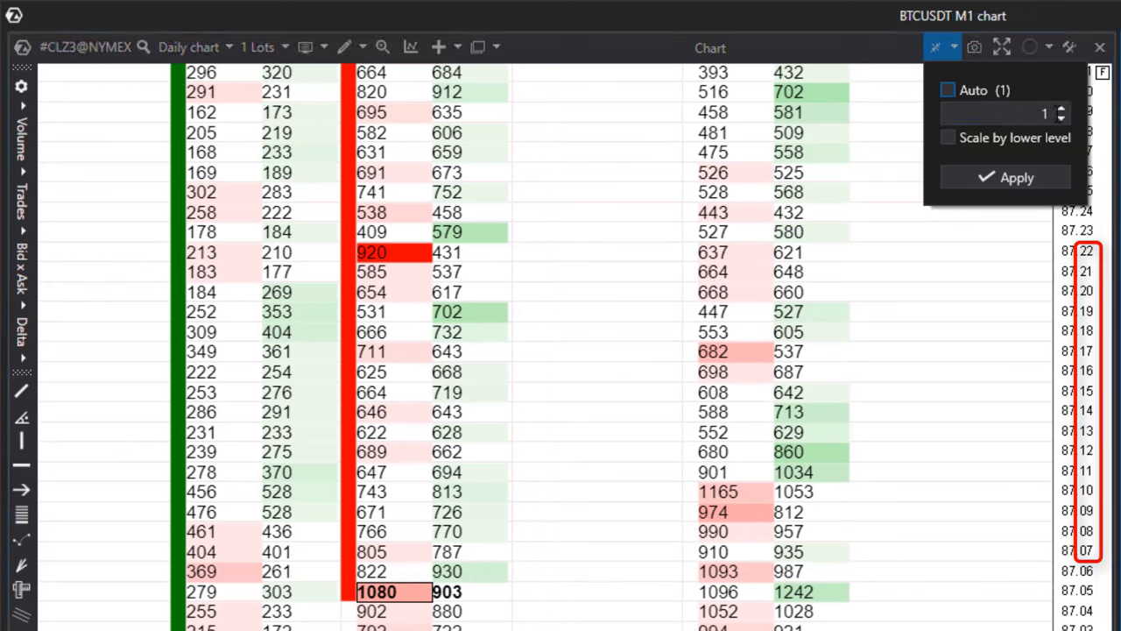
{"action": "type", "text": "2"}
{"action": "left_click", "coordinate": [1036, 174]}
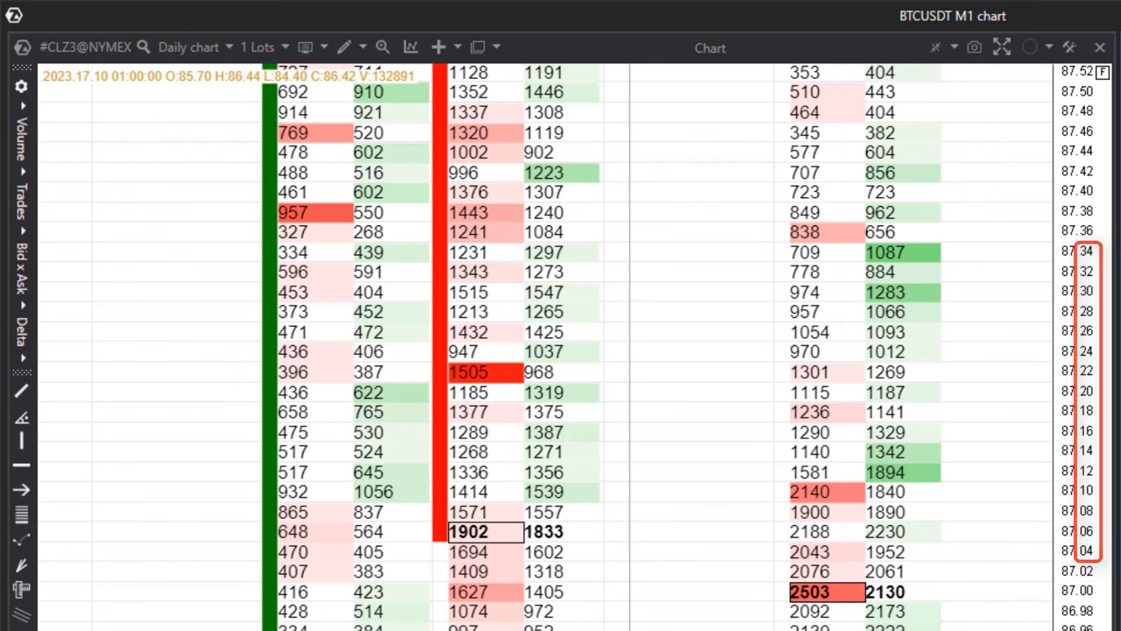
{"action": "left_click", "coordinate": [935, 47]}
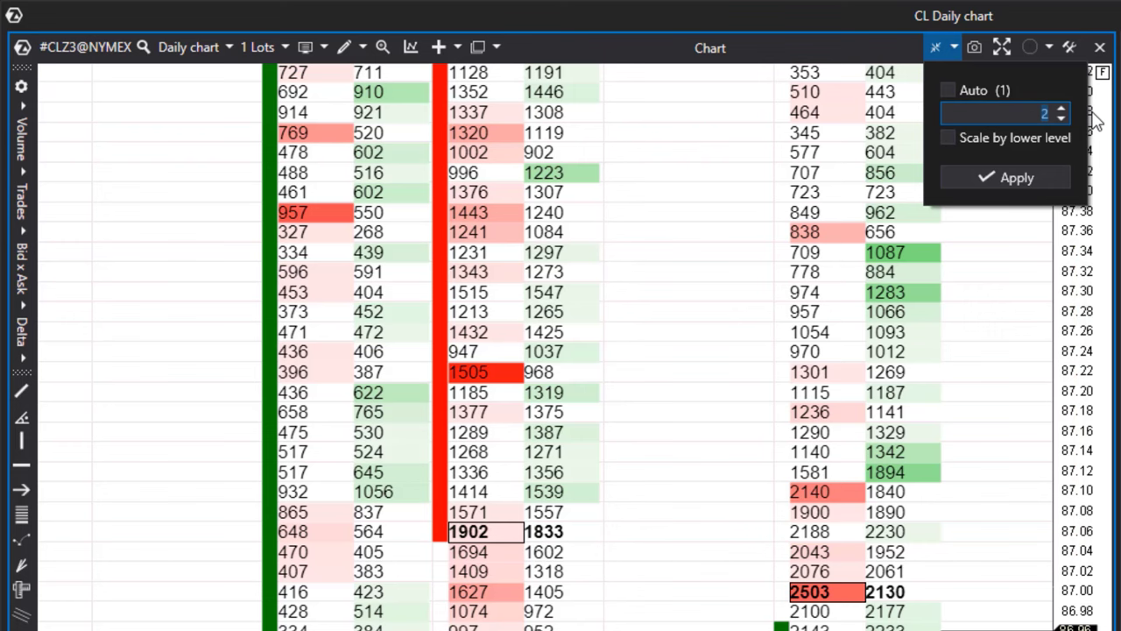
{"action": "left_click", "coordinate": [1016, 178]}
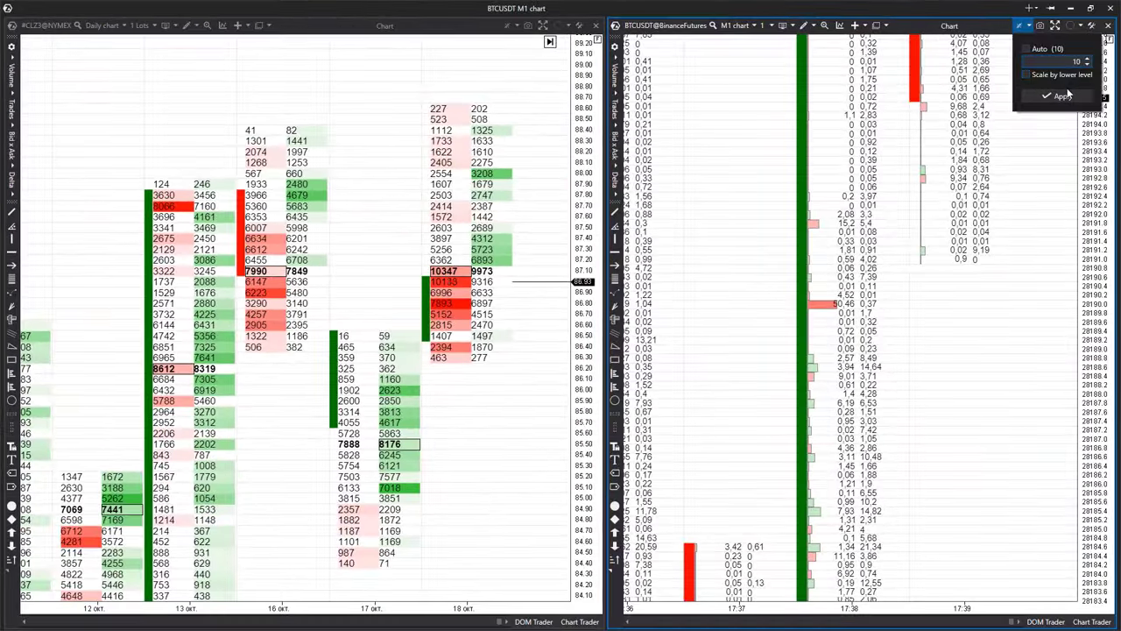
- Apply a price scale of 10 to the BTCUSDT M1 chart and bring its latest candles into view
{"action": "left_click", "coordinate": [1063, 97]}
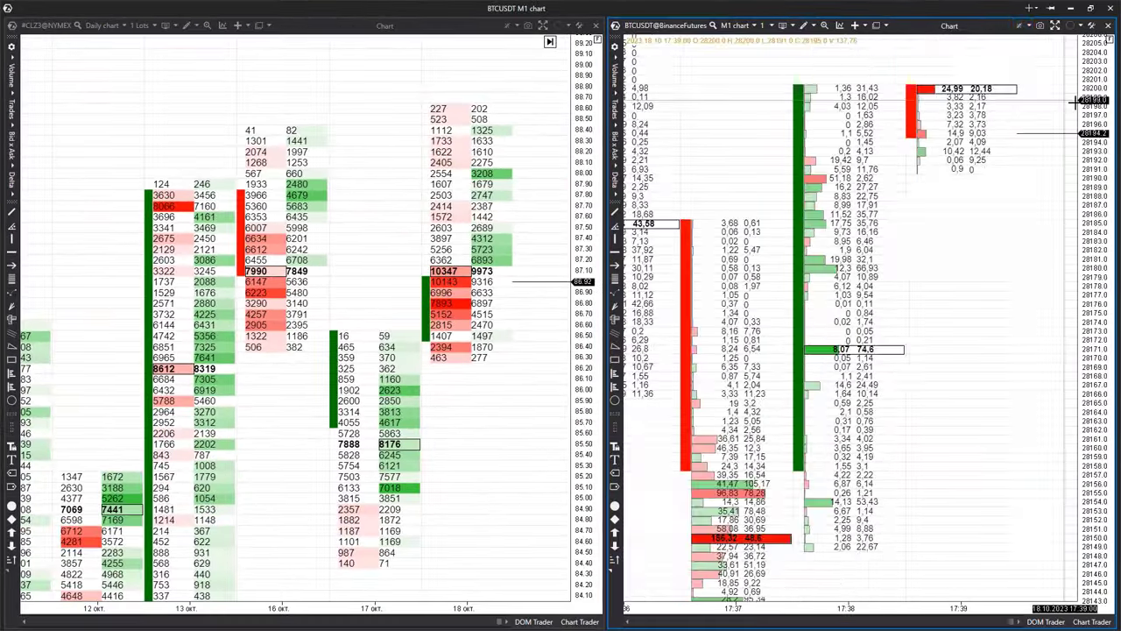
{"action": "scroll", "coordinate": [1016, 233], "scroll_direction": "up", "scroll_amount": 3}
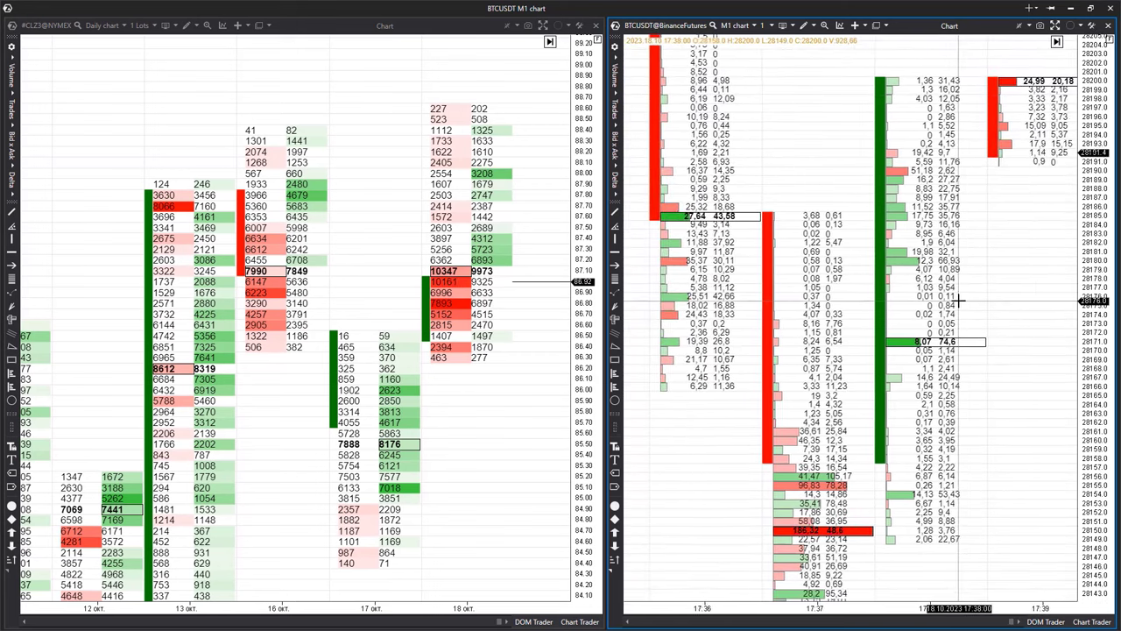
{"action": "left_click_drag", "start_coordinate": [983, 293], "coordinate": [1004, 235]}
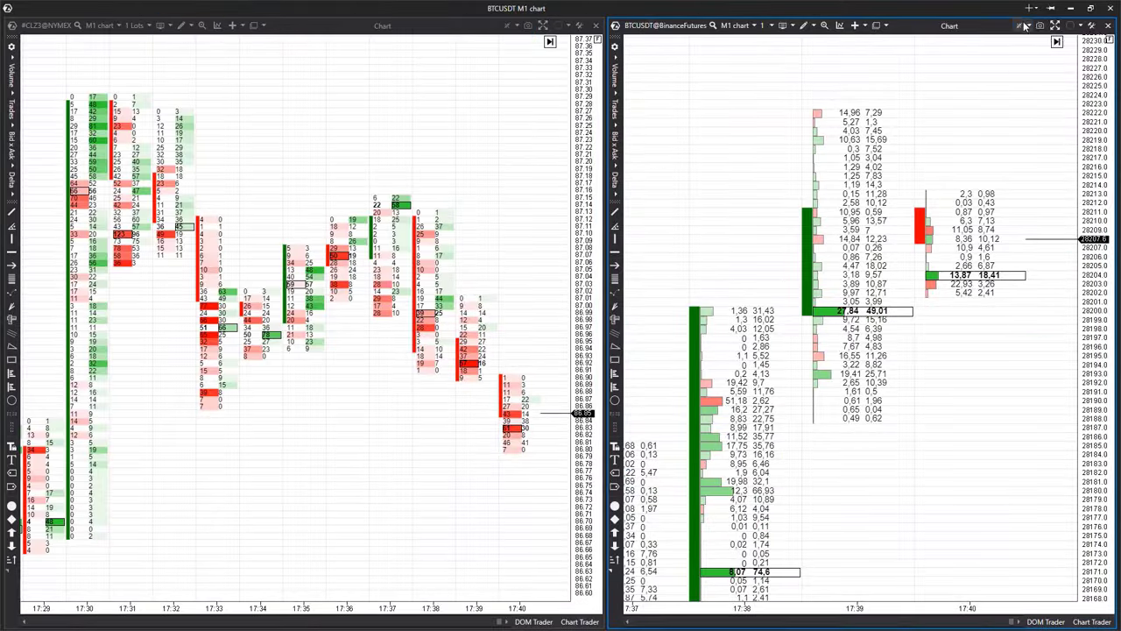
- Turn on automatic price scaling for the BTCUSDT M1 chart
{"action": "left_click", "coordinate": [1022, 25]}
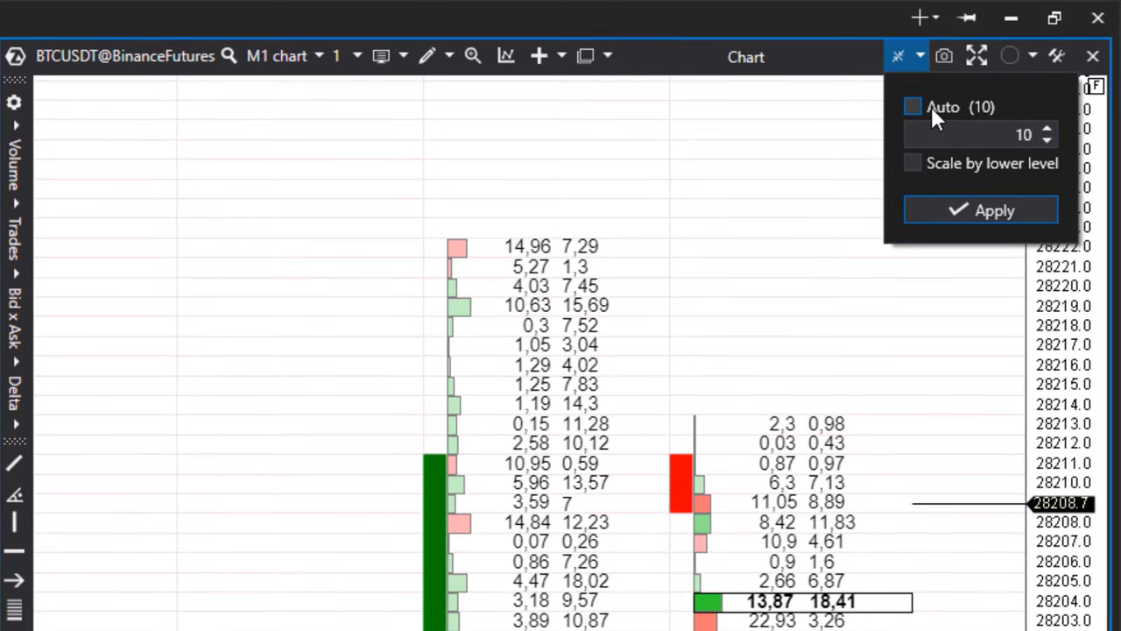
{"action": "left_click", "coordinate": [932, 107]}
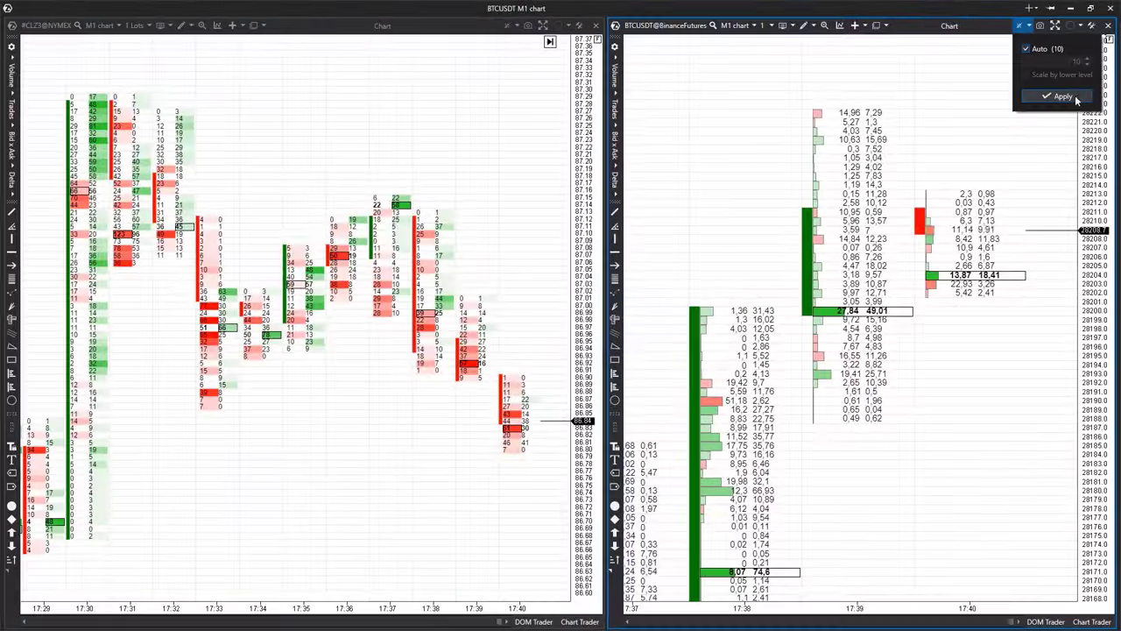
{"action": "left_click", "coordinate": [981, 210]}
{"action": "left_click_drag", "start_coordinate": [896, 370], "coordinate": [928, 340]}
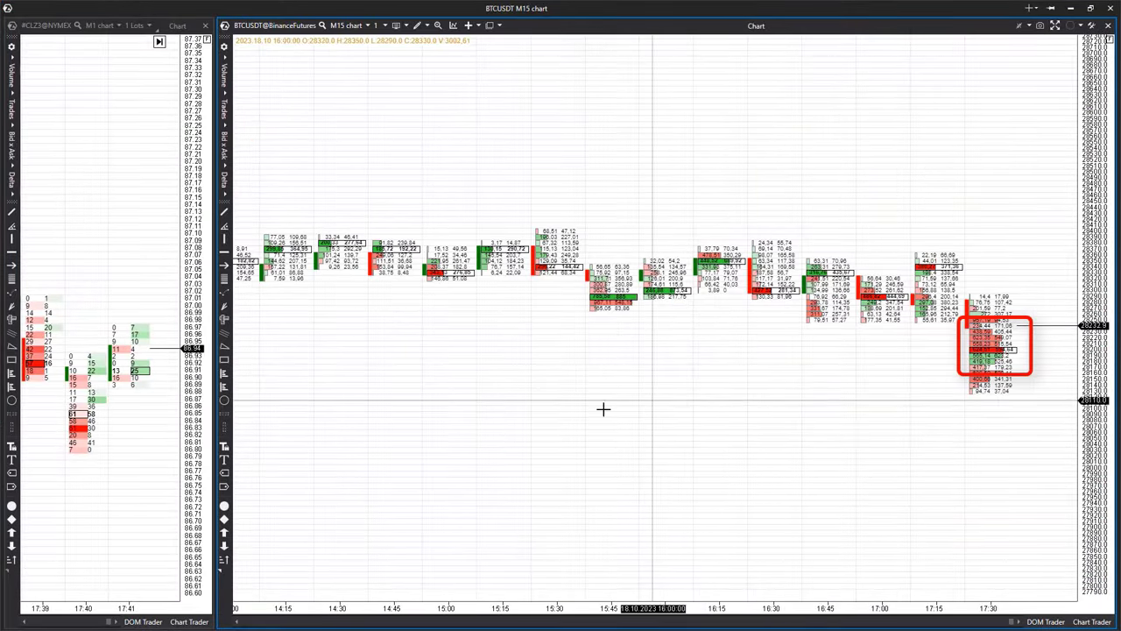
- Toggle the Scale by lower level option for the BTCUSDT M15 chart and apply its scale settings
{"action": "scroll", "coordinate": [511, 382], "scroll_direction": "down", "scroll_amount": 1}
{"action": "left_click_drag", "start_coordinate": [625, 405], "coordinate": [826, 424]}
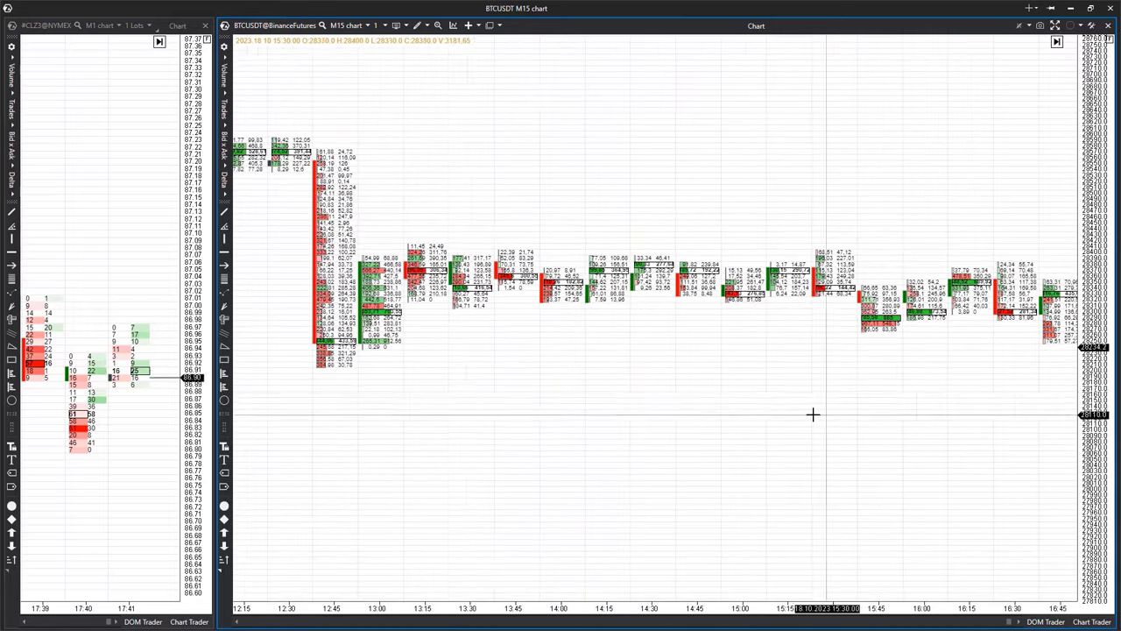
{"action": "left_click_drag", "start_coordinate": [425, 403], "coordinate": [619, 459]}
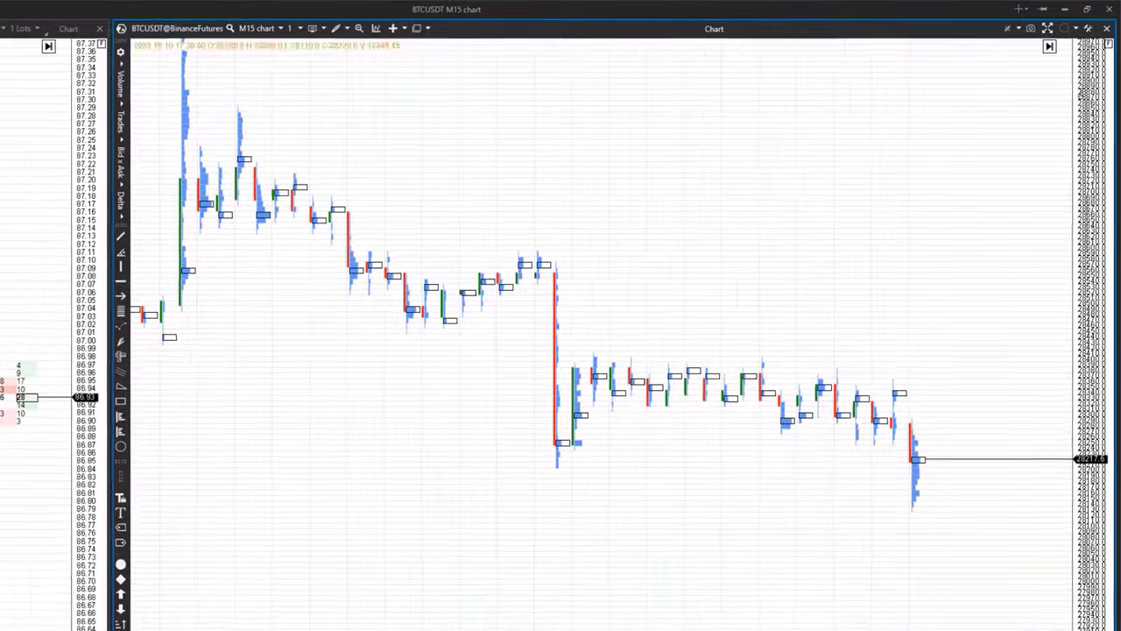
{"action": "left_click", "coordinate": [1018, 28]}
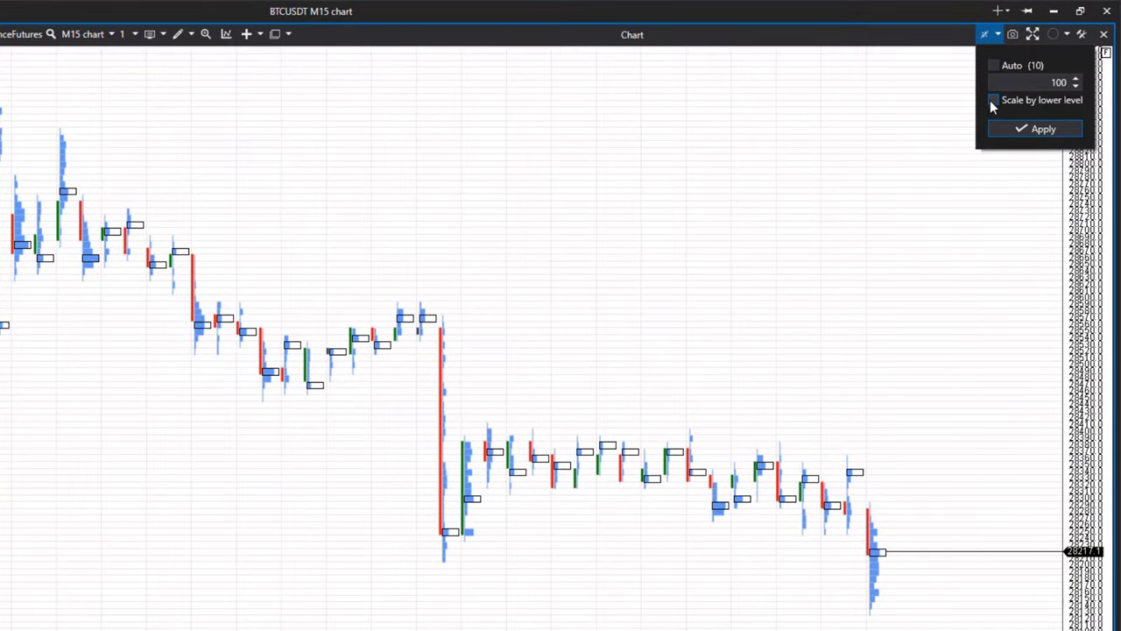
{"action": "left_click", "coordinate": [993, 101]}
{"action": "left_click", "coordinate": [993, 100]}
{"action": "left_click", "coordinate": [1039, 129]}
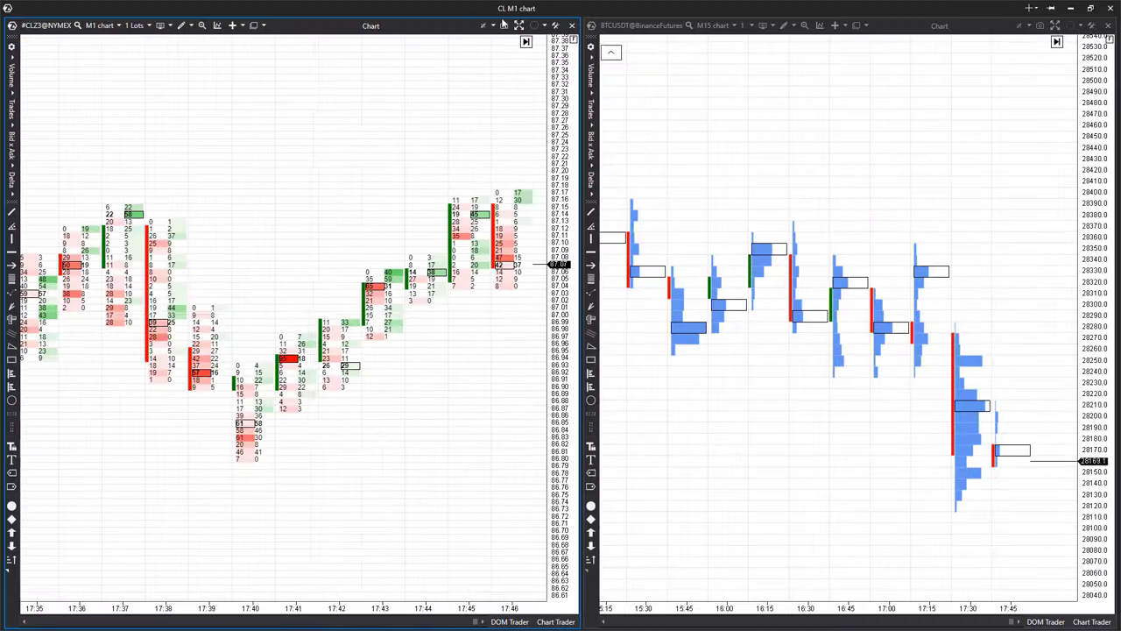
- Set the price scale of the CLZ3 M1 chart to 50
{"action": "left_click", "coordinate": [493, 25]}
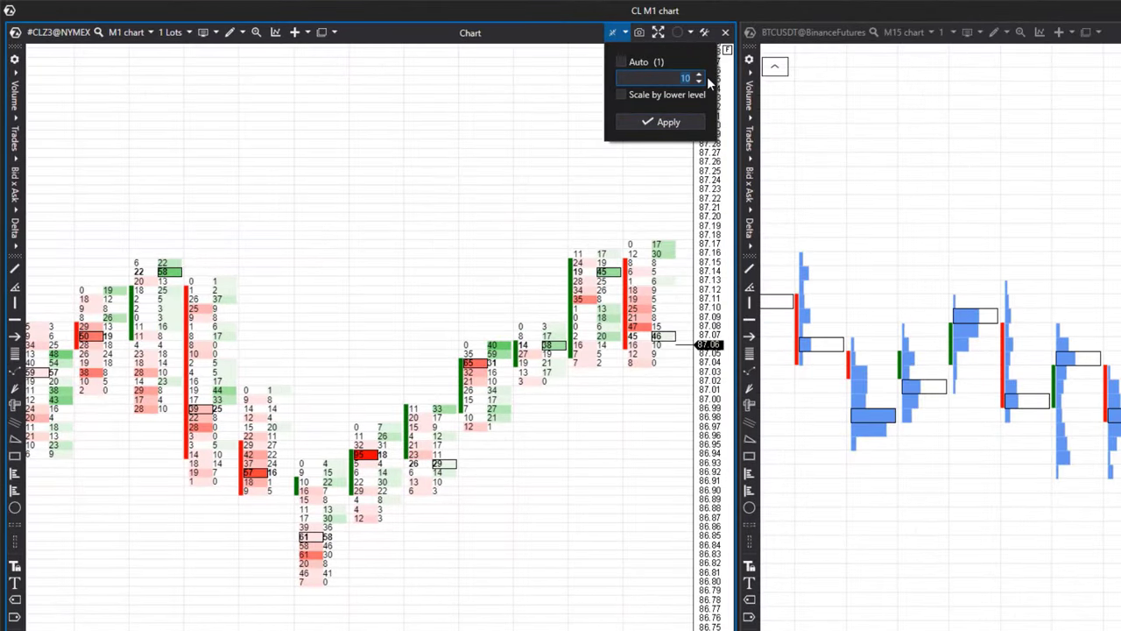
{"action": "type", "text": "5"}
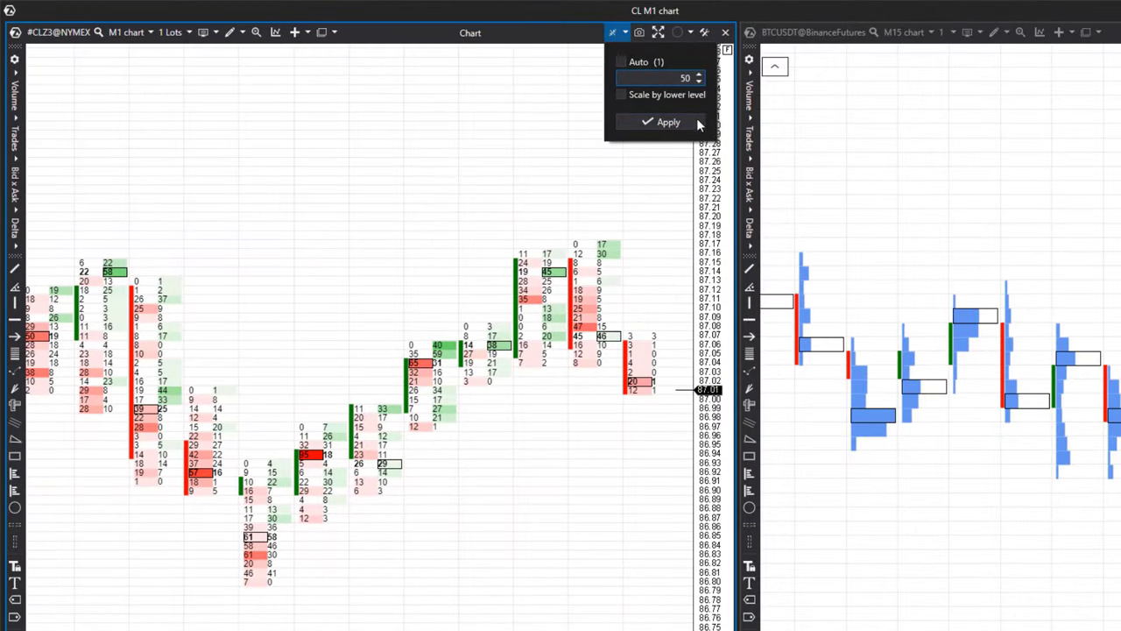
{"action": "left_click", "coordinate": [689, 124]}
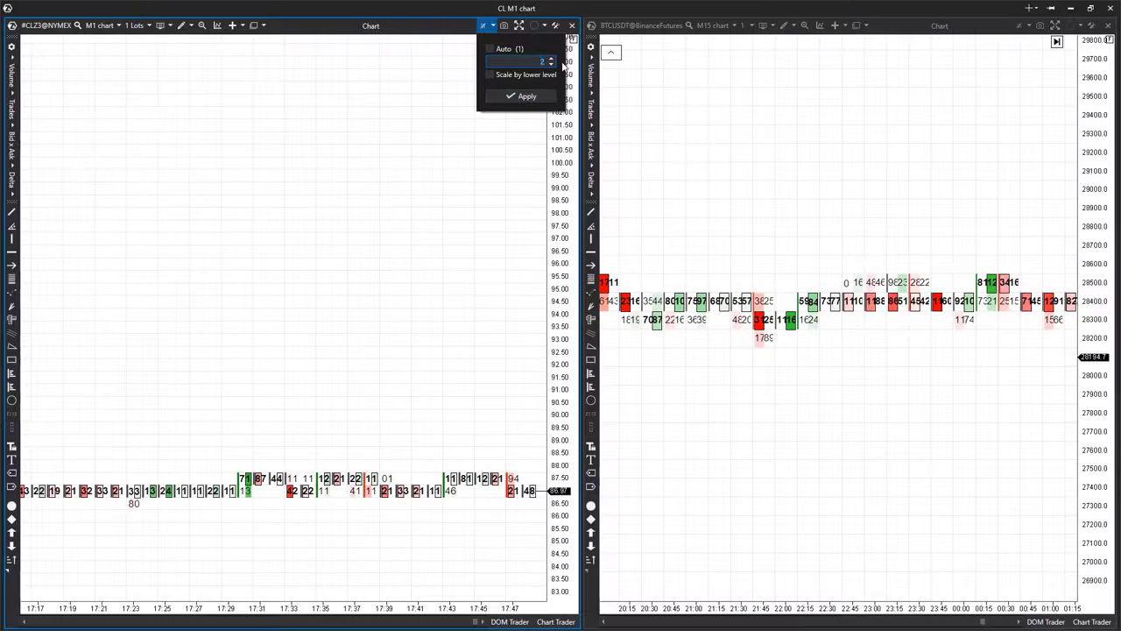
- Set the CLZ3 M1 chart's price scale to 2 and enlarge its latest clusters
{"action": "left_click", "coordinate": [528, 98]}
{"action": "scroll", "coordinate": [332, 312], "scroll_direction": "up", "scroll_amount": 4}
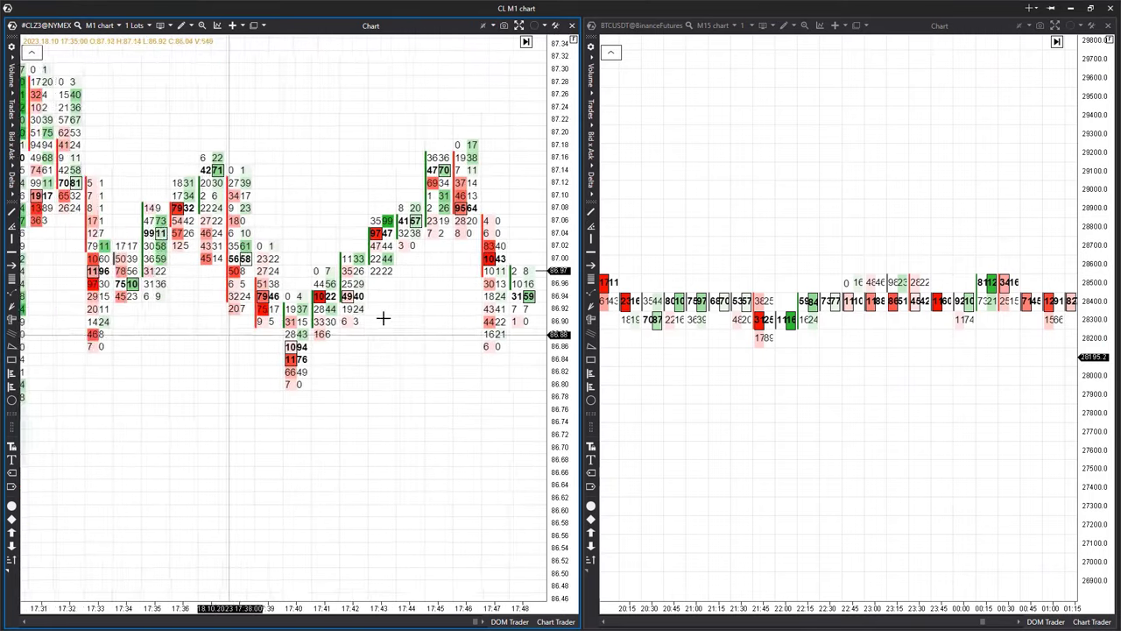
{"action": "scroll", "coordinate": [342, 320], "scroll_direction": "up", "scroll_amount": 3}
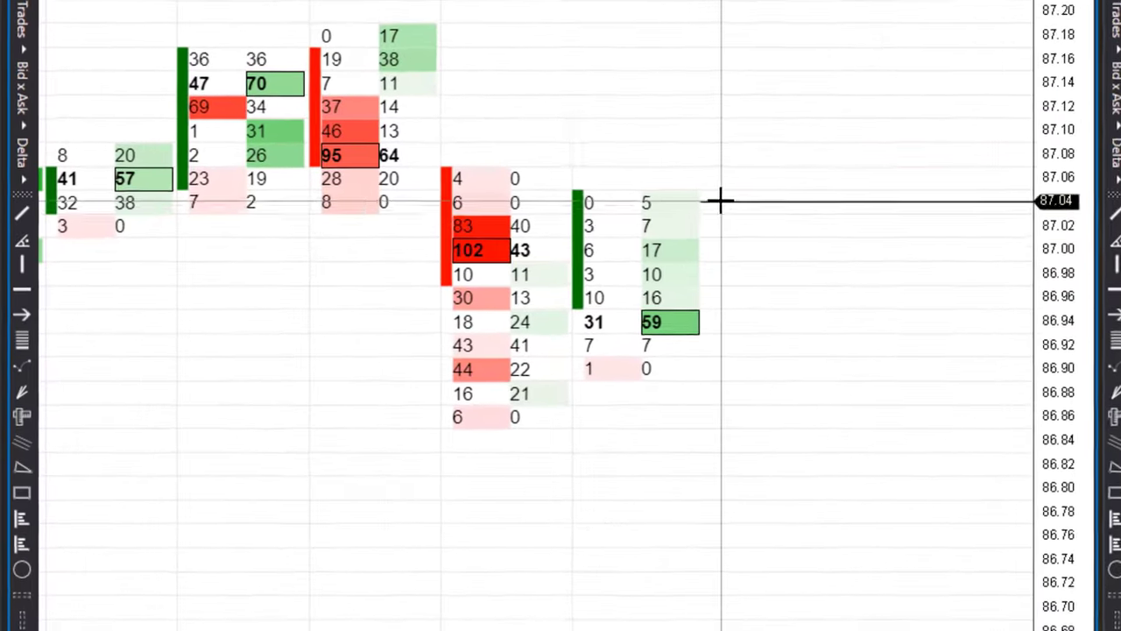
{"action": "left_click_drag", "start_coordinate": [657, 202], "coordinate": [712, 450]}
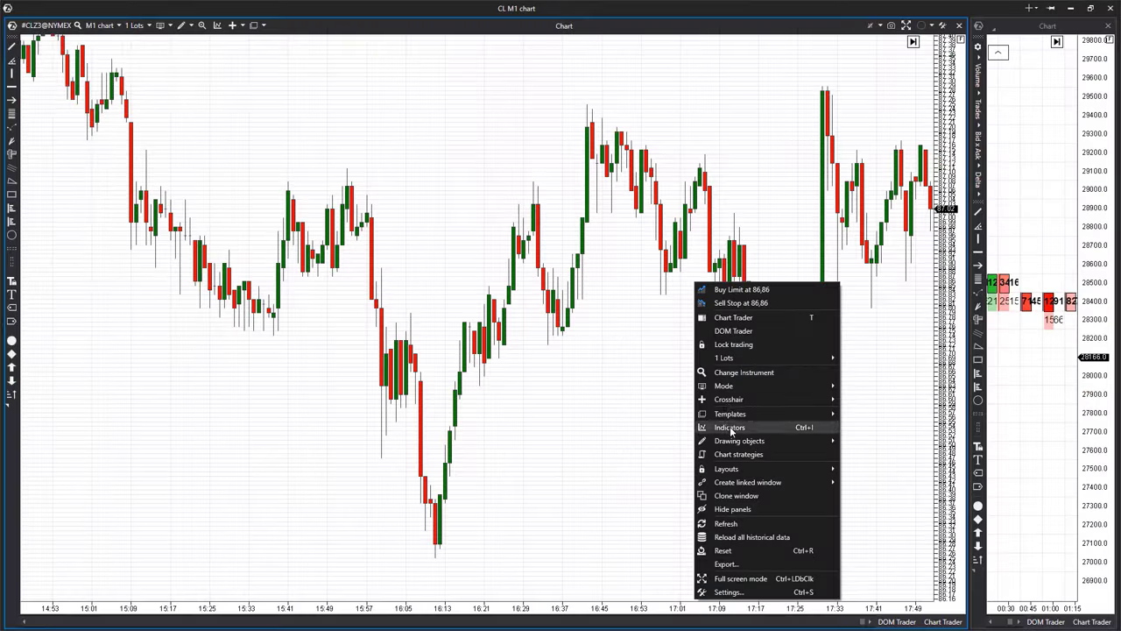
- Add the Cluster Search indicator to the CLZ3 M1 chart with a minimum value of 200 and examine the marked clusters
{"action": "left_click", "coordinate": [727, 428]}
{"action": "left_click", "coordinate": [453, 299]}
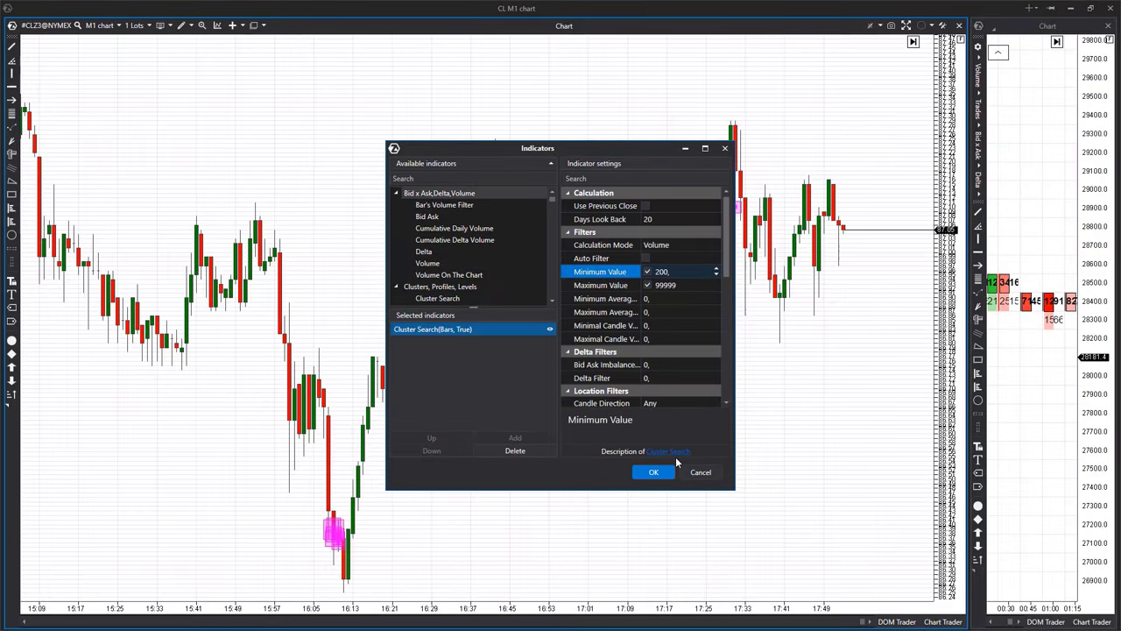
{"action": "left_click", "coordinate": [654, 472]}
{"action": "scroll", "coordinate": [620, 375], "scroll_direction": "left", "scroll_amount": 10}
{"action": "scroll", "coordinate": [643, 185], "scroll_direction": "right", "scroll_amount": 10}
- Apply the price scale settings to the CLZ3 M1 chart and examine the redrawn Cluster Search marks
{"action": "left_click", "coordinate": [871, 25]}
{"action": "left_click", "coordinate": [914, 96]}
{"action": "scroll", "coordinate": [288, 368], "scroll_direction": "down", "scroll_amount": 3}
{"action": "scroll", "coordinate": [315, 363], "scroll_direction": "up", "scroll_amount": 1}
{"action": "scroll", "coordinate": [541, 346], "scroll_direction": "right", "scroll_amount": 2}
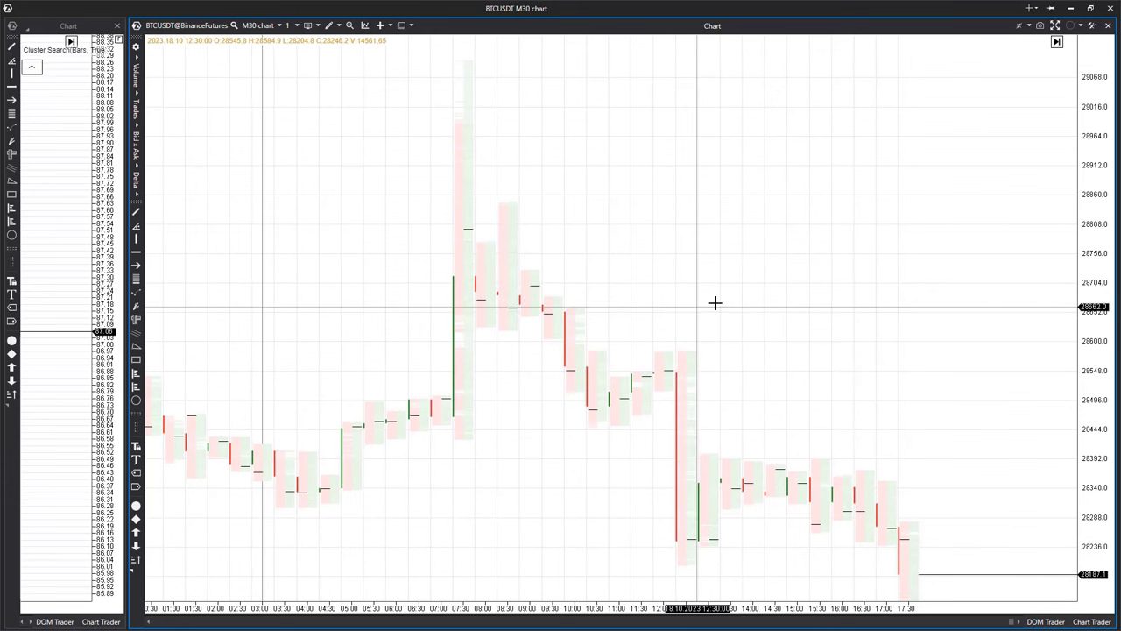
- Measure the high-to-low range in ticks of several recent candles on the BTCUSDT M30 chart
{"action": "left_click_drag", "start_coordinate": [1096, 327], "coordinate": [1096, 333]}
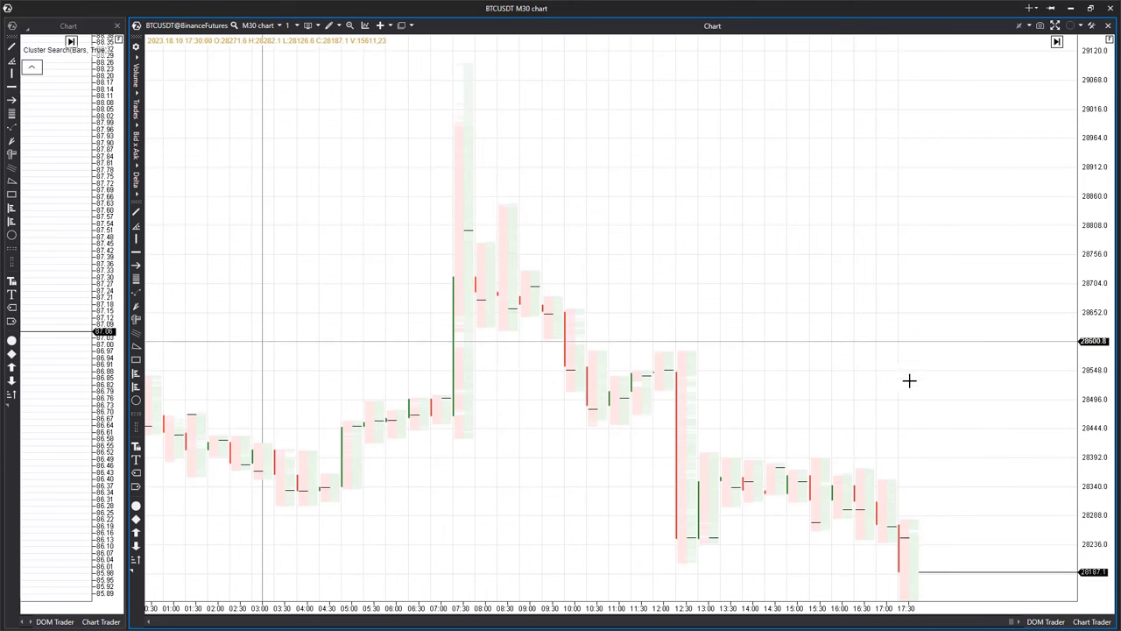
{"action": "left_click_drag", "start_coordinate": [896, 292], "coordinate": [893, 198]}
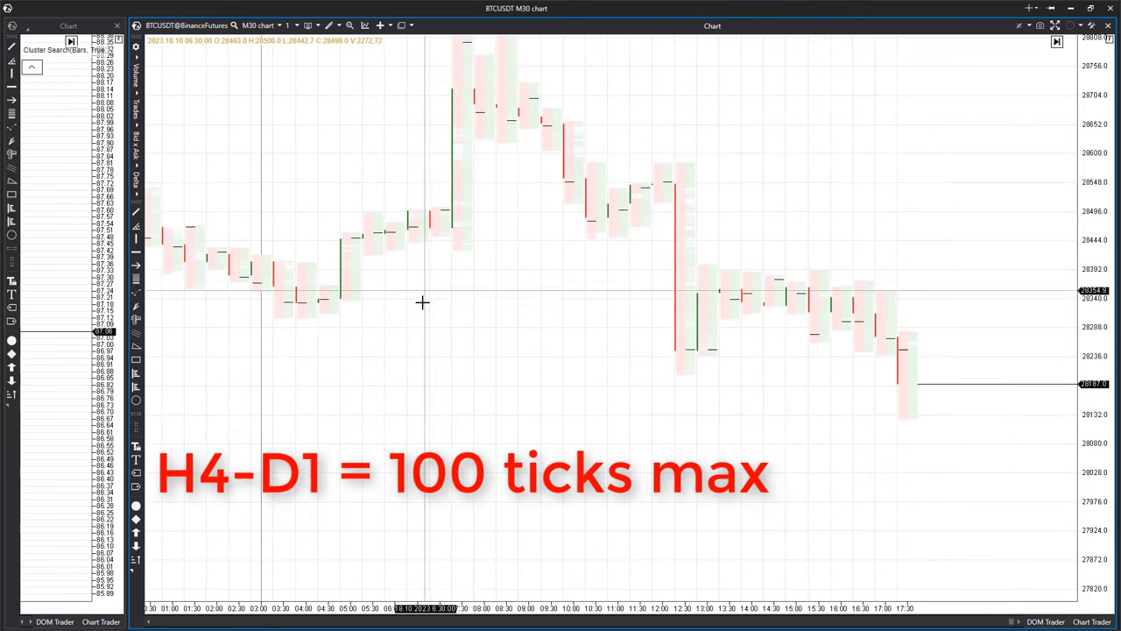
{"action": "scroll", "coordinate": [422, 302], "scroll_direction": "down", "scroll_amount": 3}
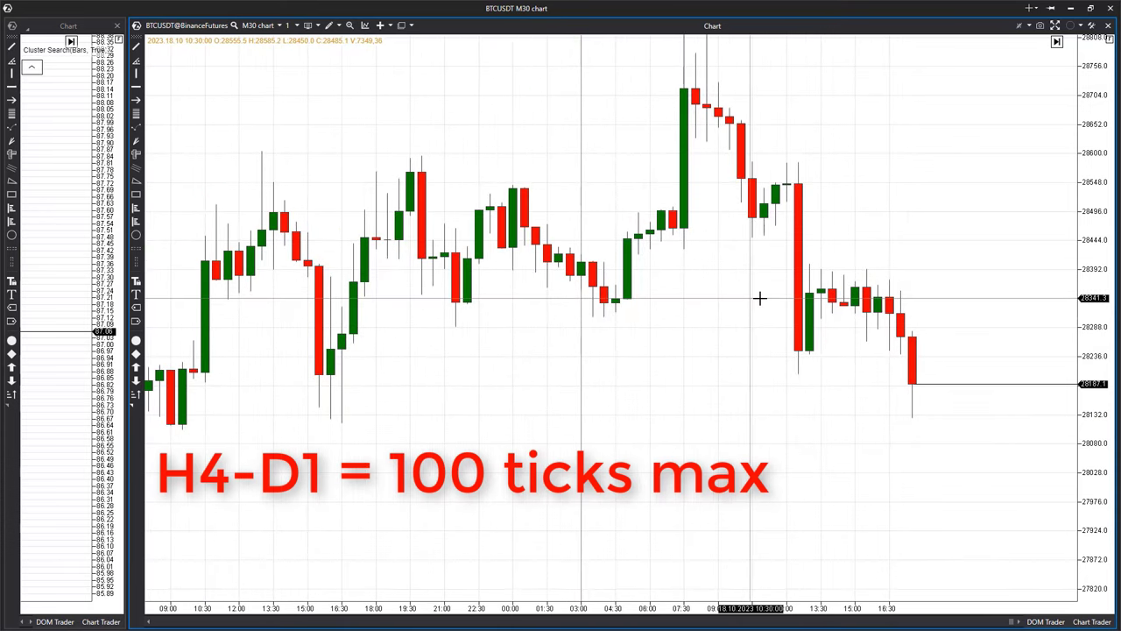
{"action": "left_click_drag", "start_coordinate": [726, 308], "coordinate": [639, 334]}
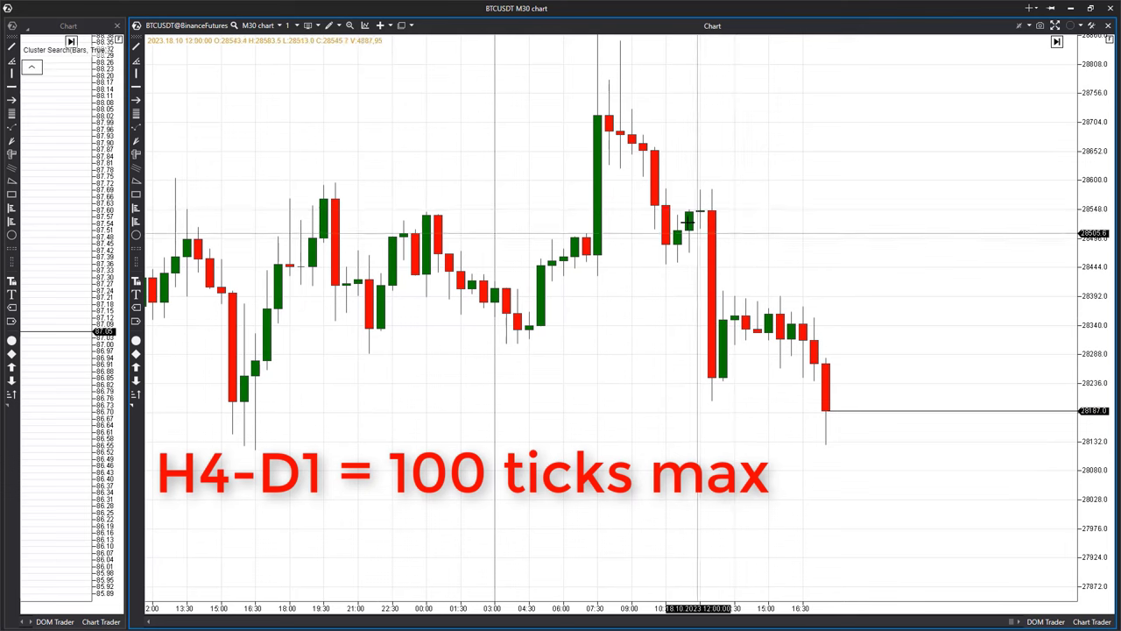
{"action": "left_click_drag", "start_coordinate": [653, 147], "coordinate": [653, 185]}
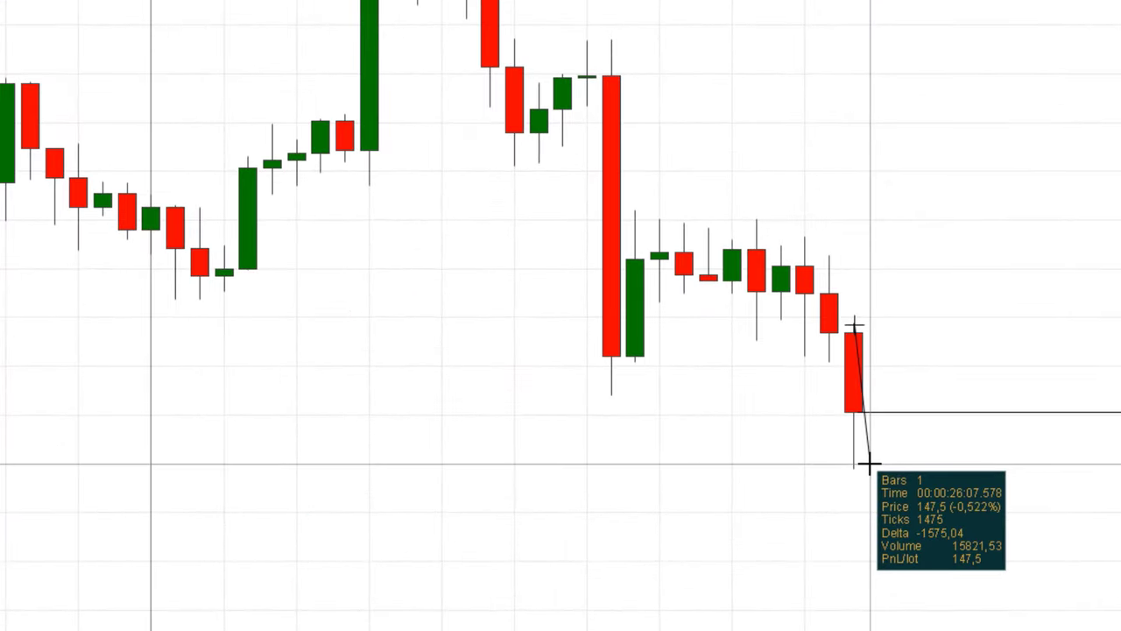
{"action": "left_click_drag", "start_coordinate": [830, 258], "coordinate": [843, 359]}
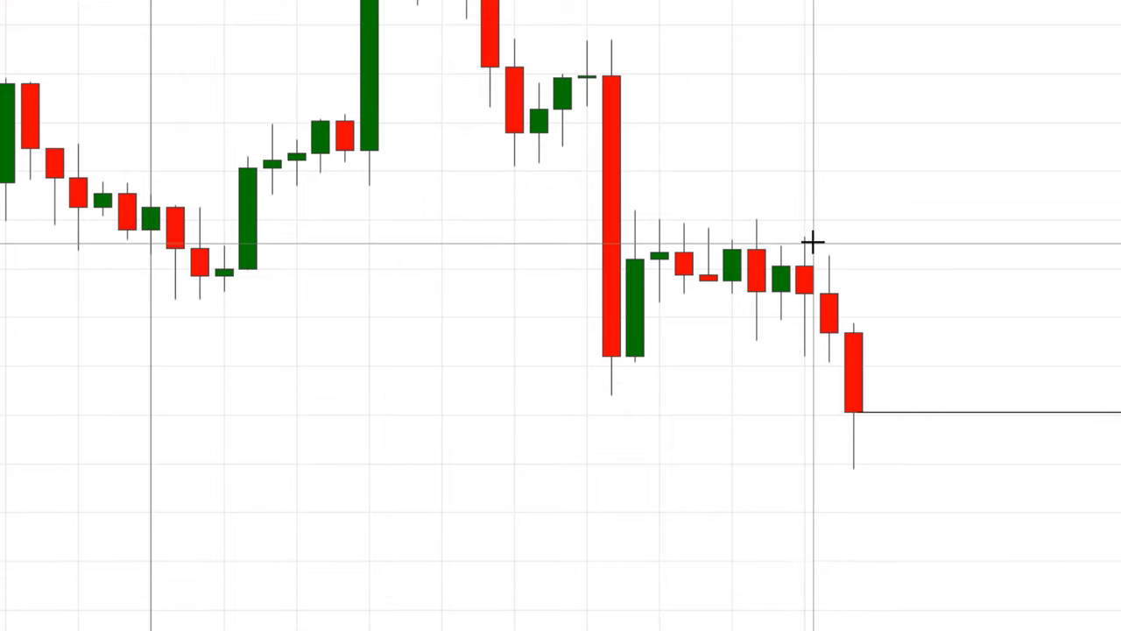
{"action": "left_click_drag", "start_coordinate": [805, 236], "coordinate": [818, 355]}
{"action": "left_click_drag", "start_coordinate": [781, 250], "coordinate": [793, 314]}
{"action": "left_click_drag", "start_coordinate": [759, 229], "coordinate": [763, 330]}
{"action": "left_click_drag", "start_coordinate": [732, 244], "coordinate": [744, 285]}
{"action": "left_click_drag", "start_coordinate": [660, 214], "coordinate": [655, 357]}
{"action": "left_click_drag", "start_coordinate": [618, 50], "coordinate": [644, 394]}
{"action": "left_click_drag", "start_coordinate": [607, 44], "coordinate": [591, 101]}
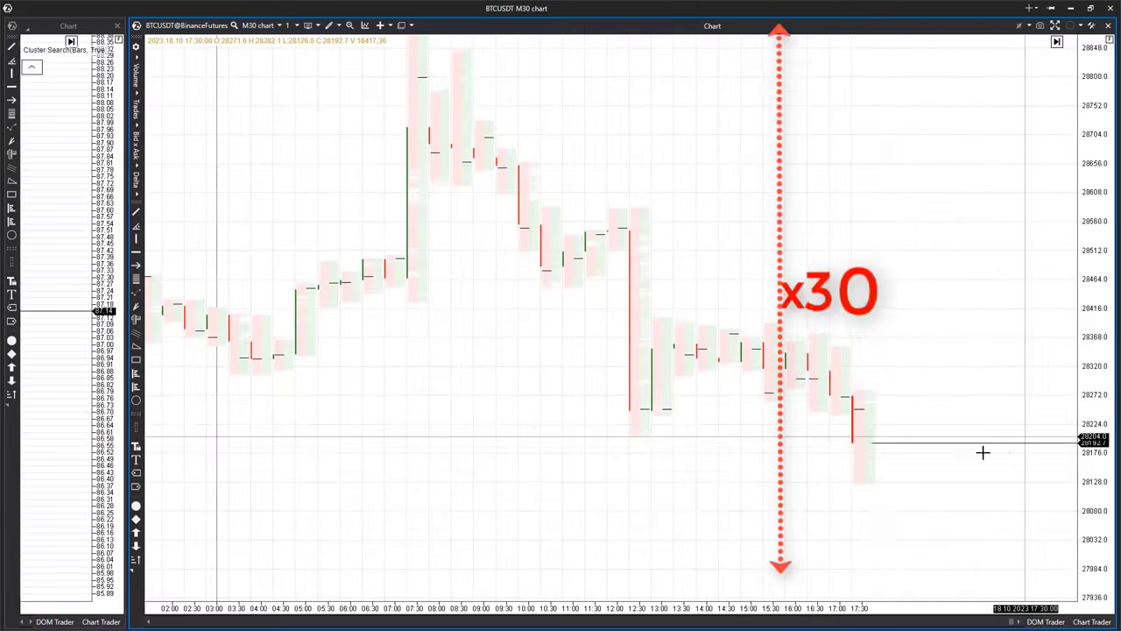
- Set the BTCUSDT M30 chart's price scale to 30, with automatic scaling off and Scale by lower level on
{"action": "scroll", "coordinate": [735, 373], "scroll_direction": "up", "scroll_amount": 2}
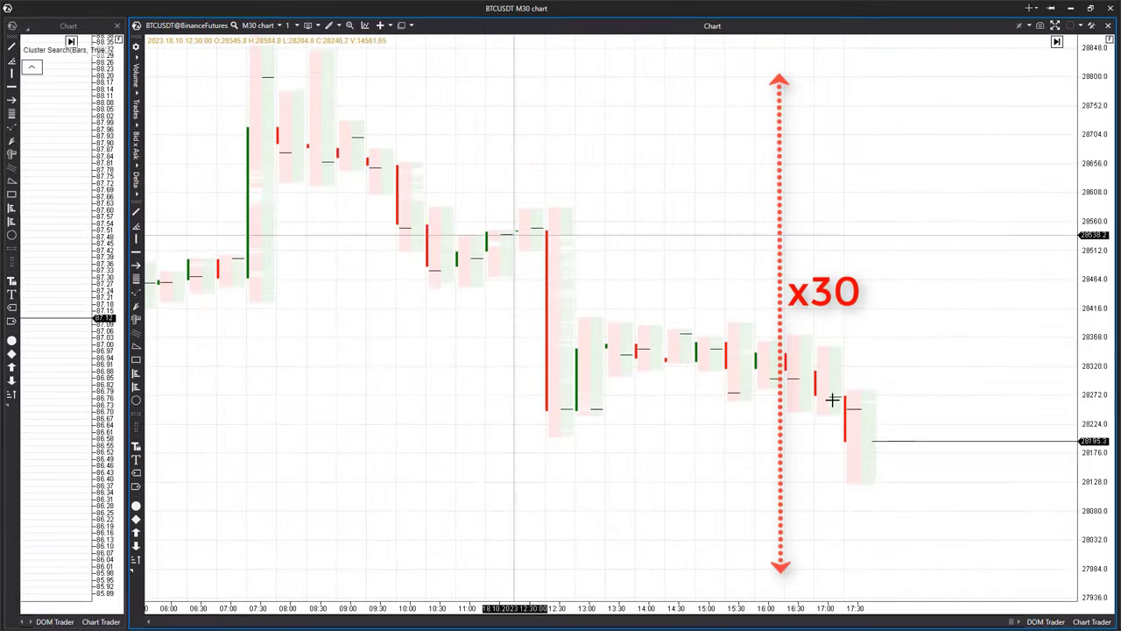
{"action": "left_click_drag", "start_coordinate": [1096, 456], "coordinate": [1073, 44]}
{"action": "left_click_drag", "start_coordinate": [1096, 513], "coordinate": [1086, 27]}
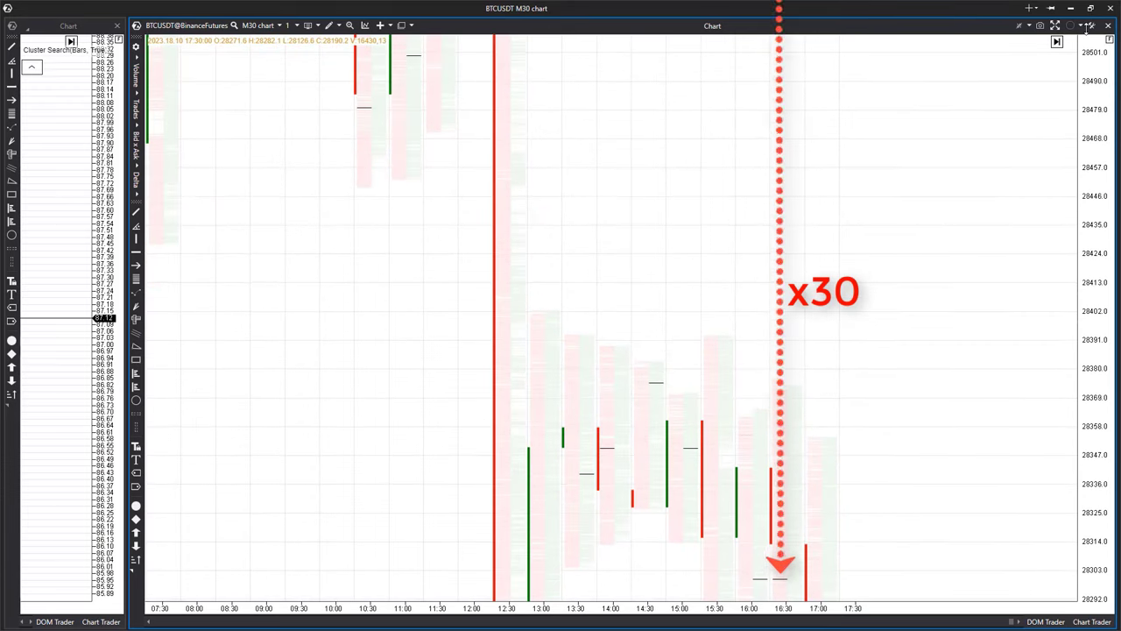
{"action": "left_click_drag", "start_coordinate": [1117, 203], "coordinate": [1092, 373]}
{"action": "left_click_drag", "start_coordinate": [879, 336], "coordinate": [903, 343]}
{"action": "left_click", "coordinate": [1018, 25]}
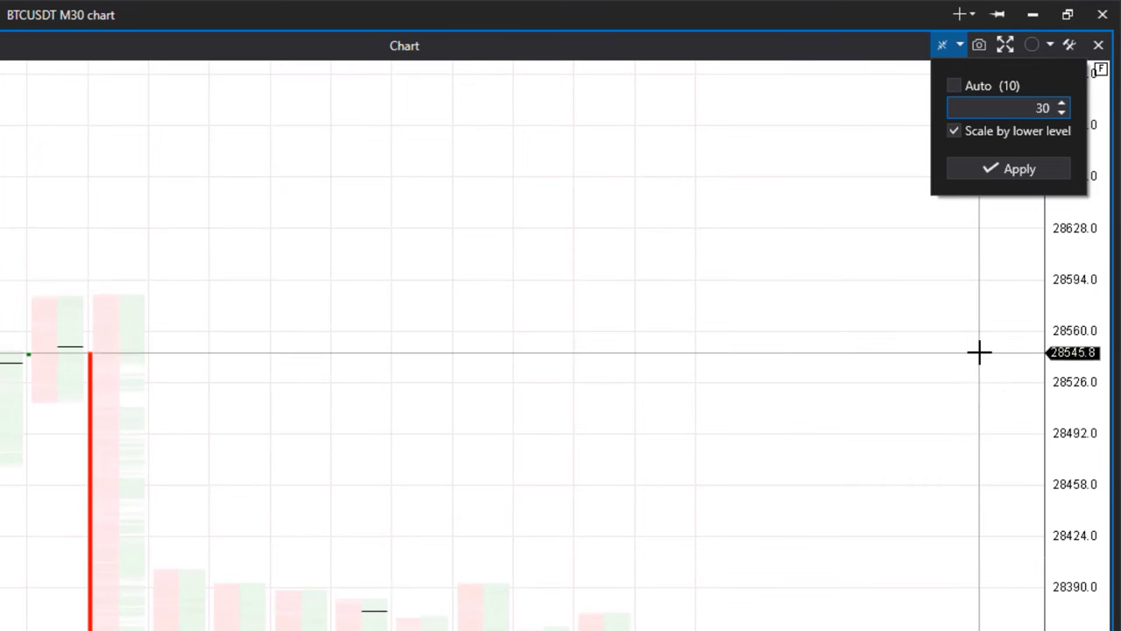
{"action": "left_click", "coordinate": [1005, 168]}
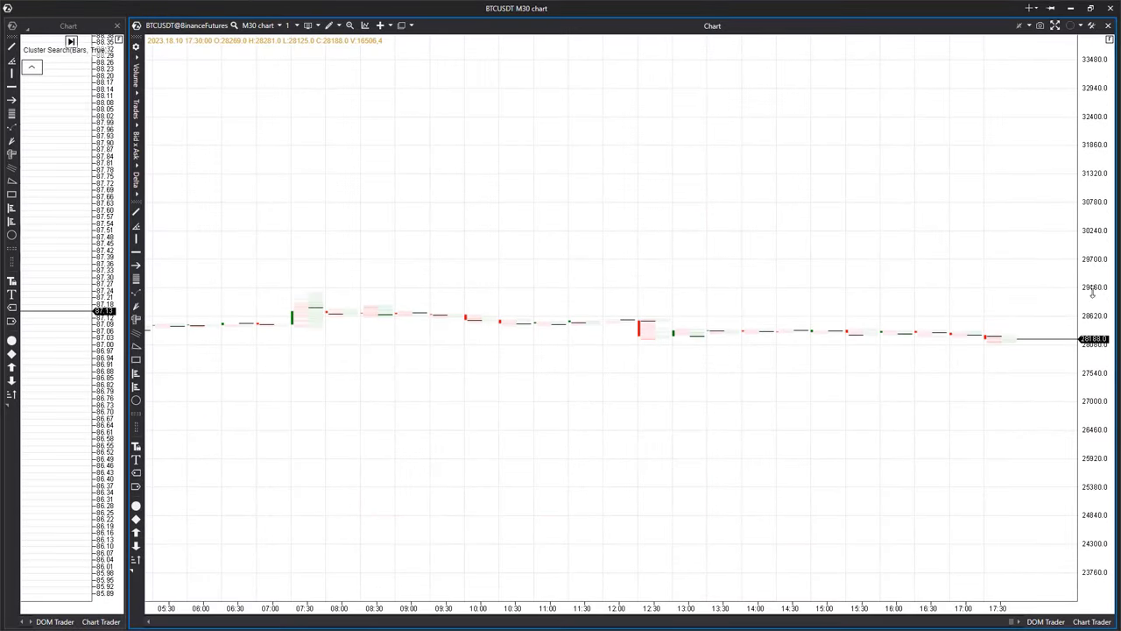
- Enlarge the BTCUSDT M30 chart's latest clusters until their bid and ask values are readable
{"action": "left_click_drag", "start_coordinate": [1066, 168], "coordinate": [1066, 131]}
{"action": "left_click_drag", "start_coordinate": [1092, 368], "coordinate": [1069, 168]}
{"action": "left_click_drag", "start_coordinate": [1091, 333], "coordinate": [1068, 168]}
{"action": "left_click_drag", "start_coordinate": [1098, 350], "coordinate": [1084, 90]}
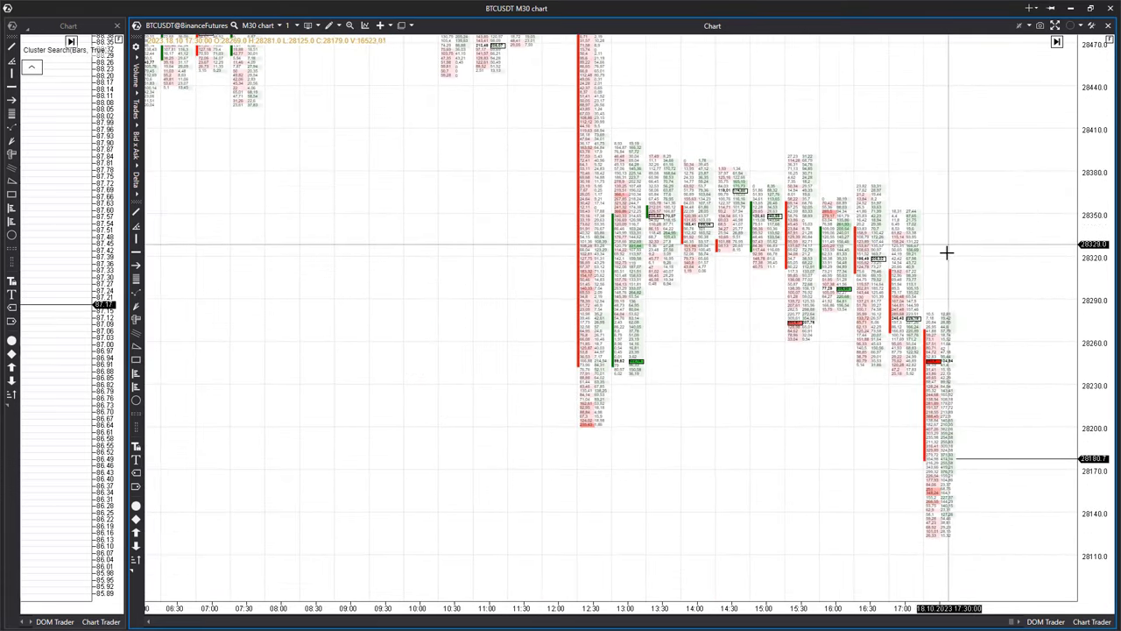
{"action": "scroll", "coordinate": [728, 380], "scroll_direction": "up", "scroll_amount": 2}
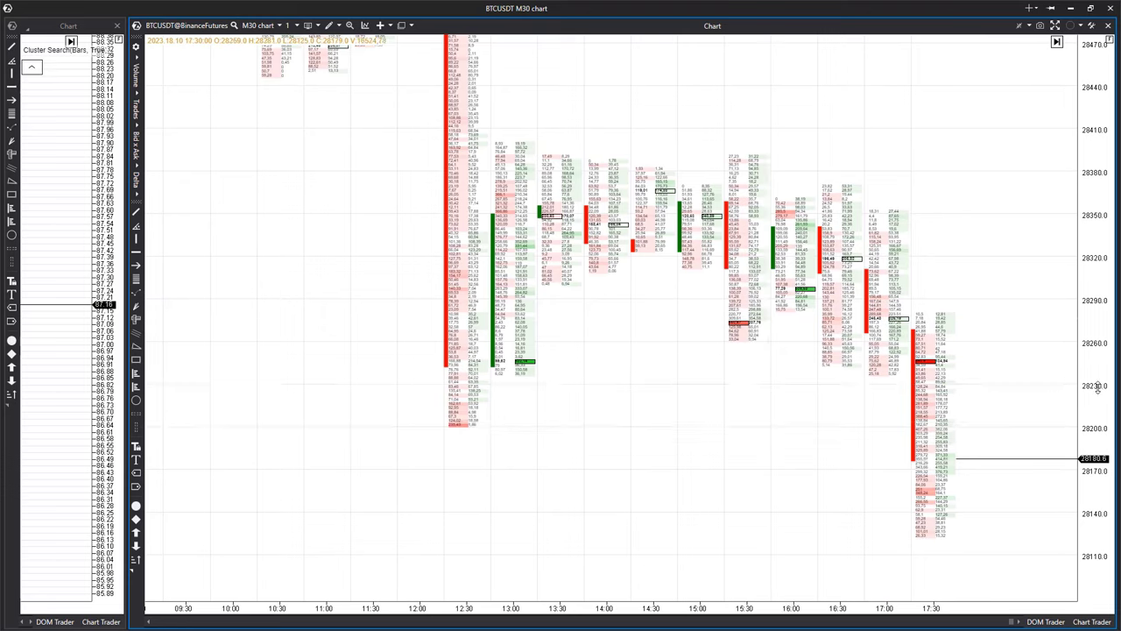